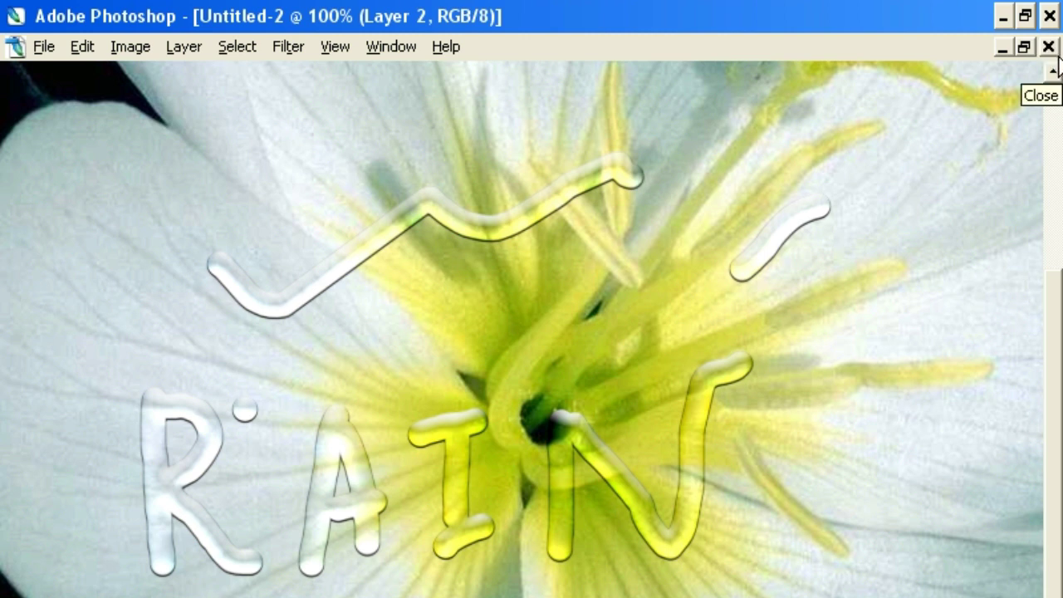
Step: Unhide the toolbox, options bar and Layers palette around the glossy RAIN lettering
key(Tab)
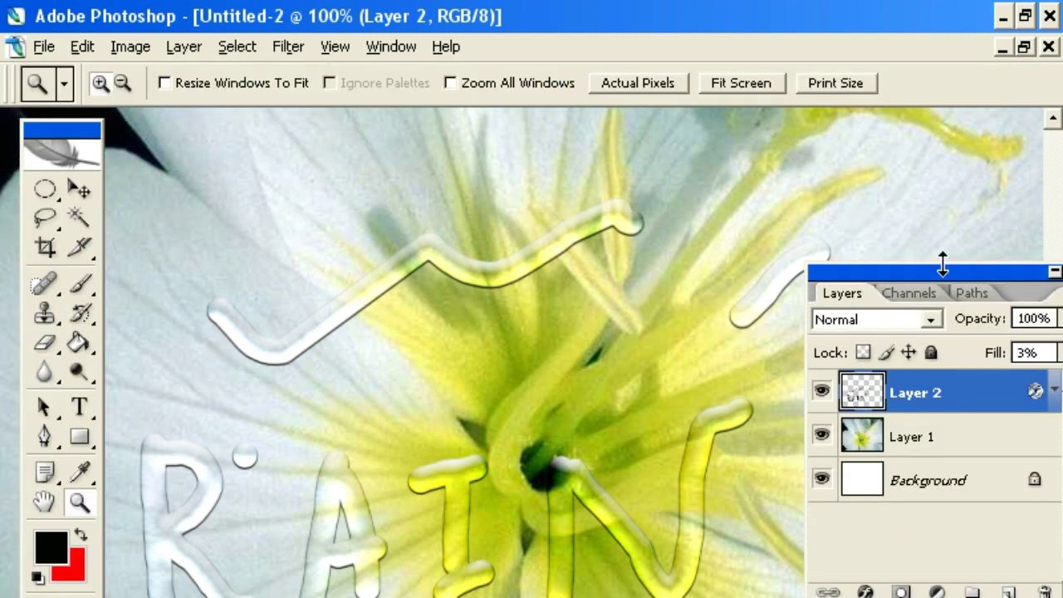
Step: Revert to the Paste history state, removing the Rain strokes and leaving the flower photo
key(F6)
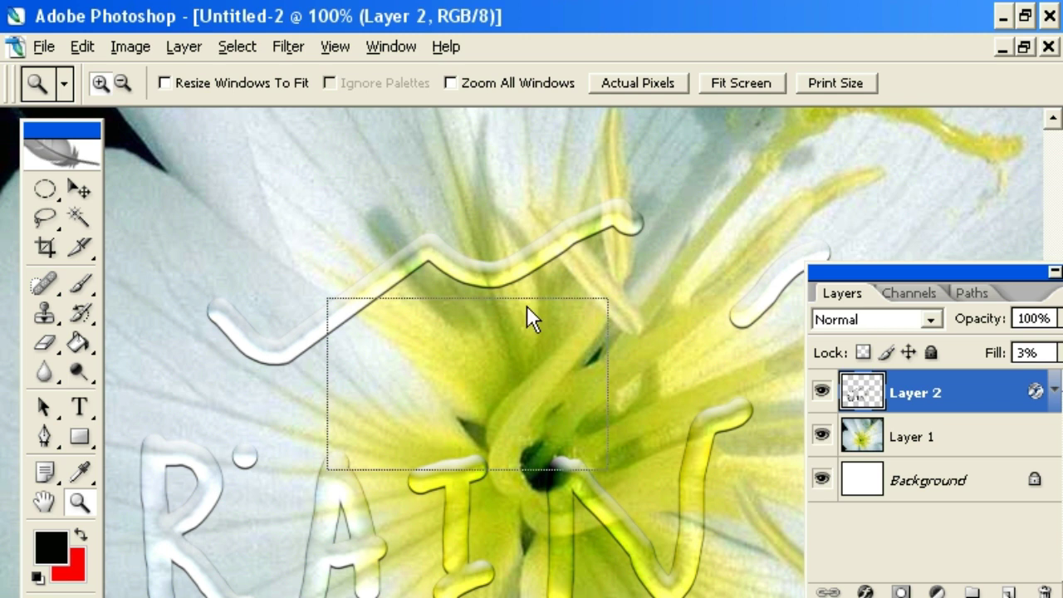
key(F9)
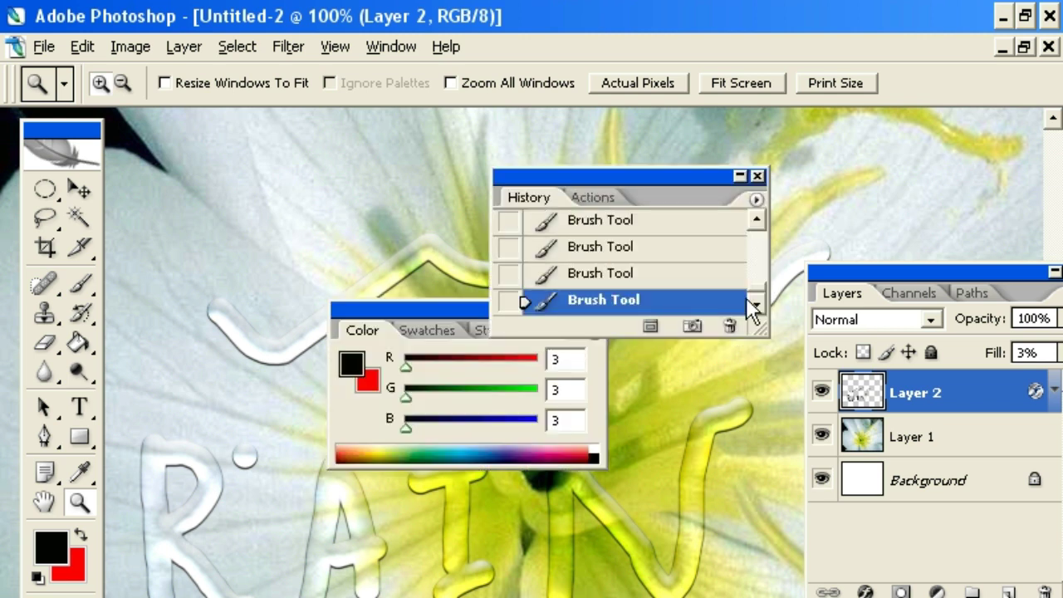
drag(755, 295, 759, 232)
click(581, 265)
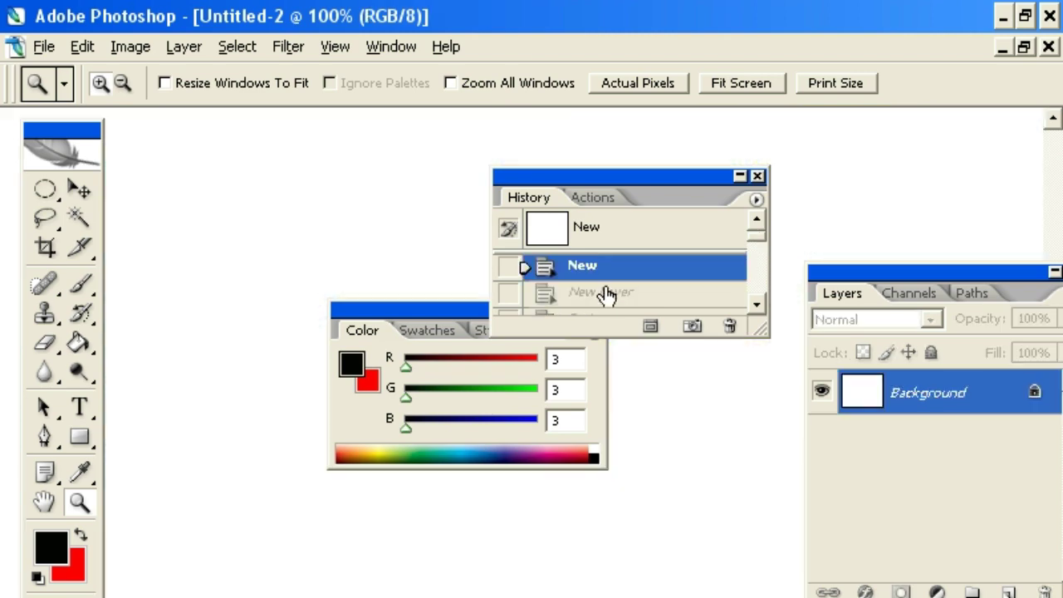
click(606, 292)
scroll(755, 303, down, 3)
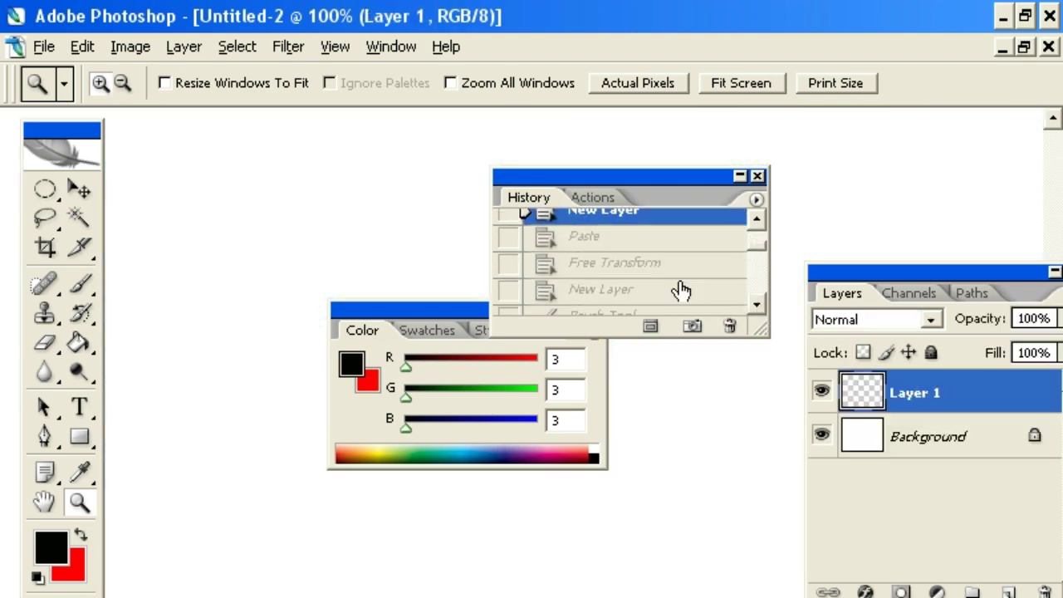
click(636, 245)
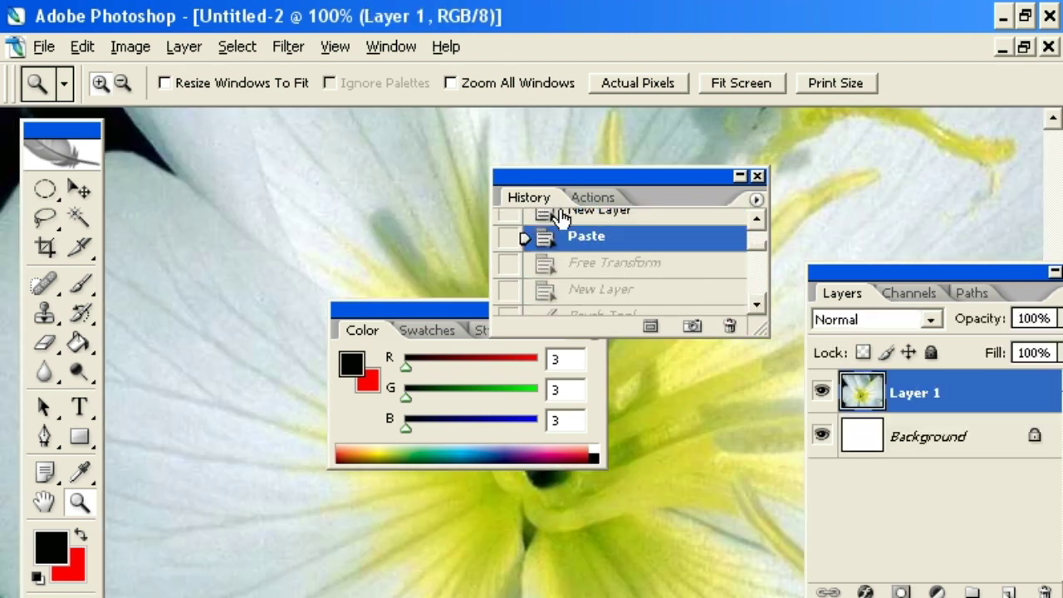
Step: Close the History and Color palettes
click(757, 226)
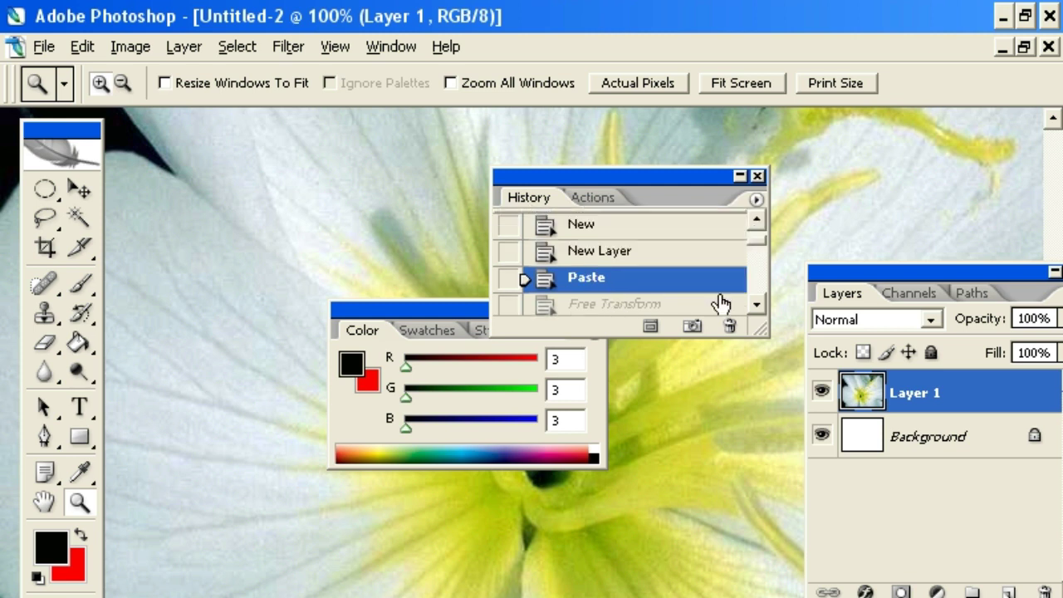
click(757, 302)
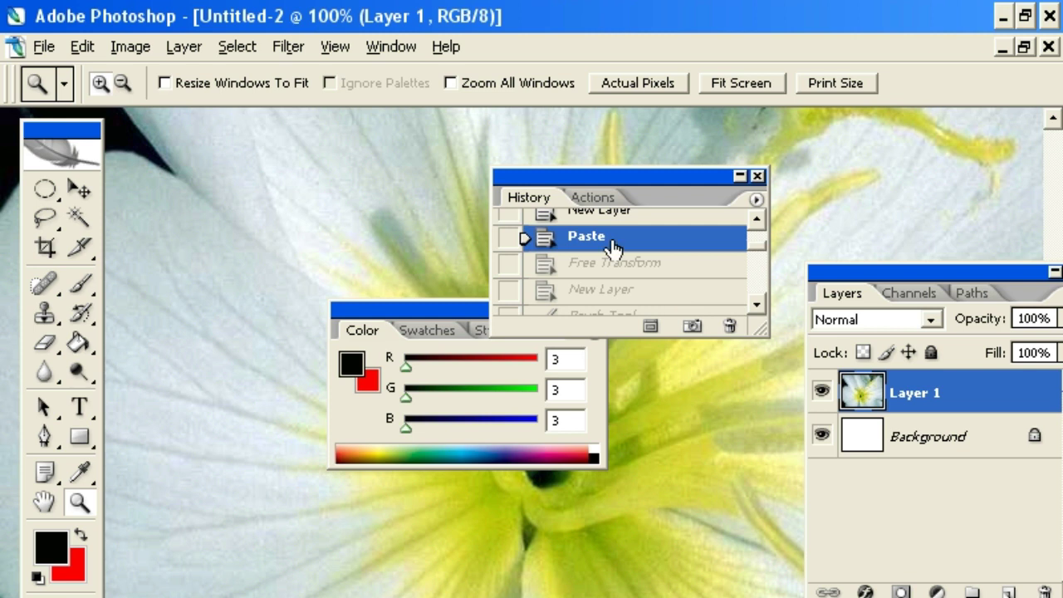
click(700, 489)
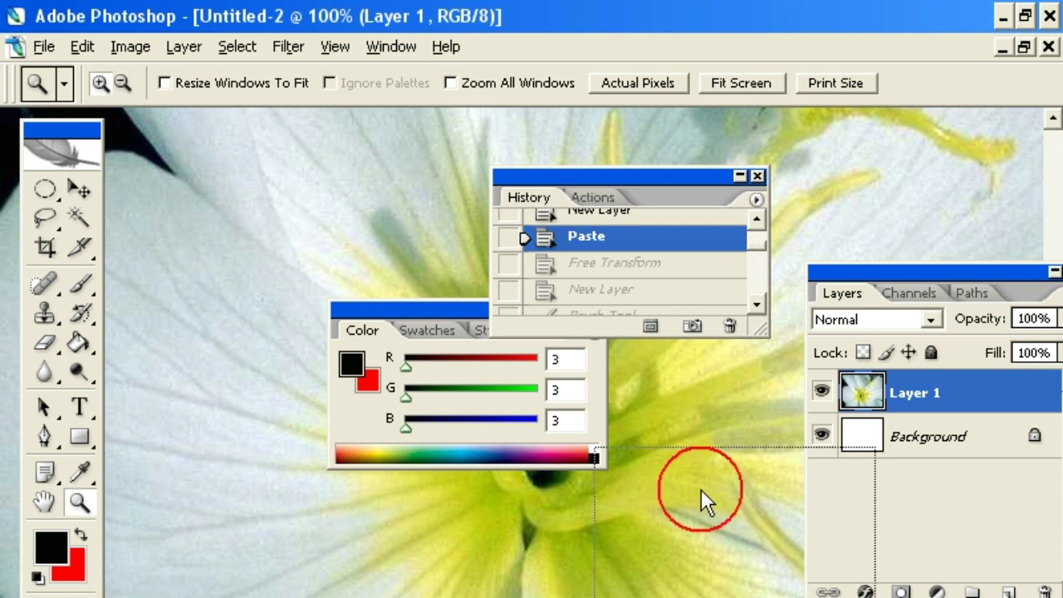
key(F6)
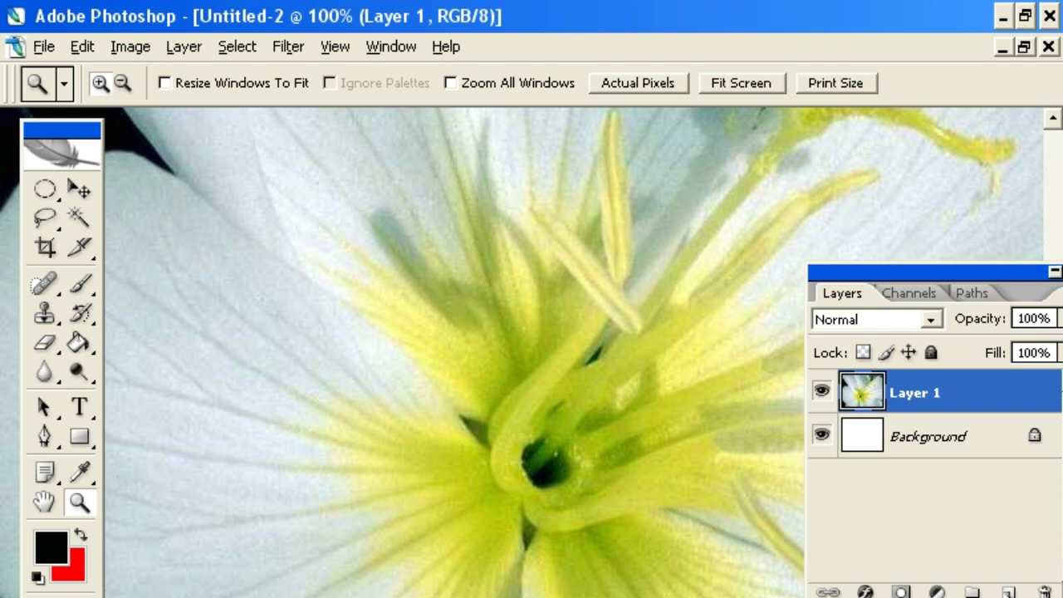
Step: Zoom out to 66.7% and add empty Layer 2 above the flower photo's Layer 1
key(ctrl+minus)
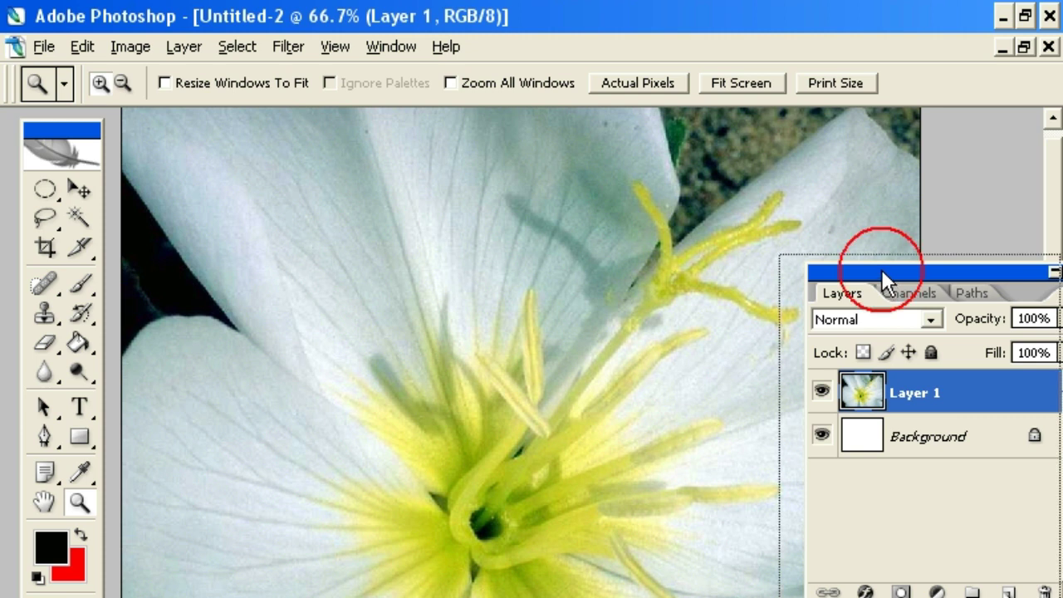
drag(883, 273, 858, 214)
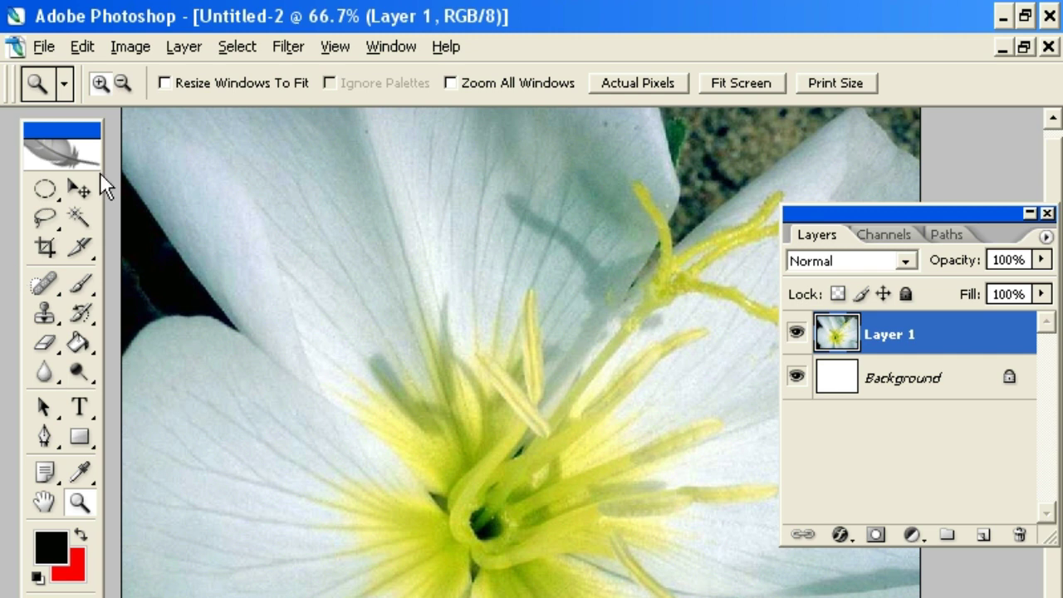
click(80, 189)
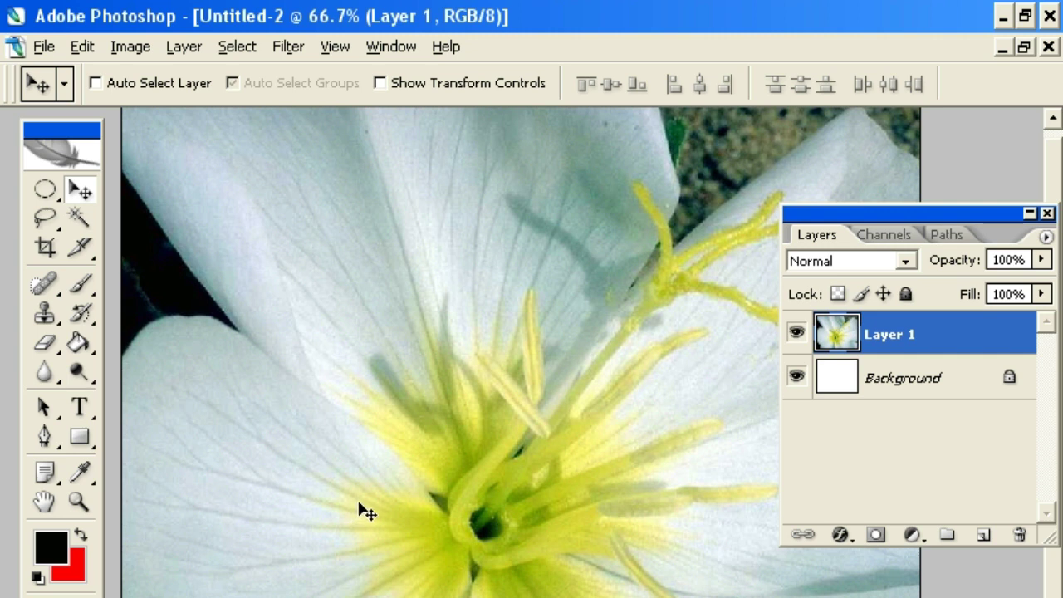
click(984, 536)
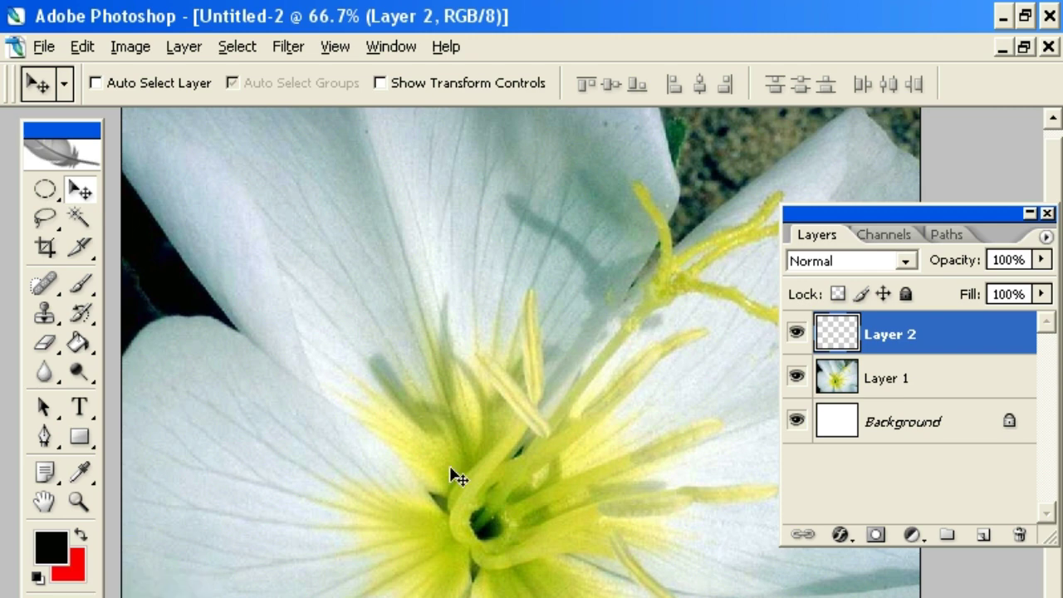
Step: Set the foreground colour to #030303 and choose a 19 px, 100% hardness round brush
click(51, 548)
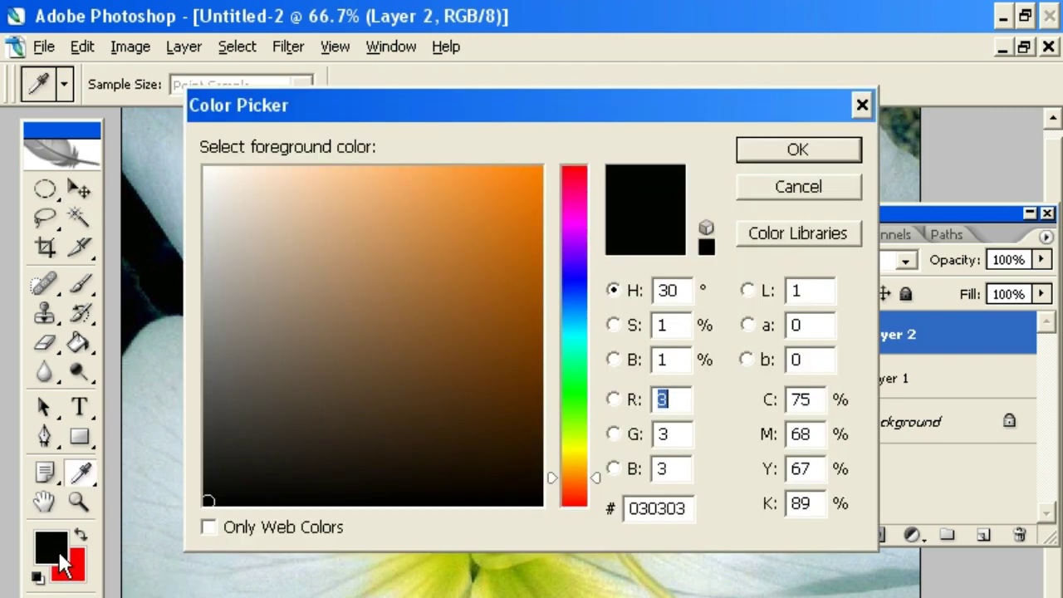
click(860, 147)
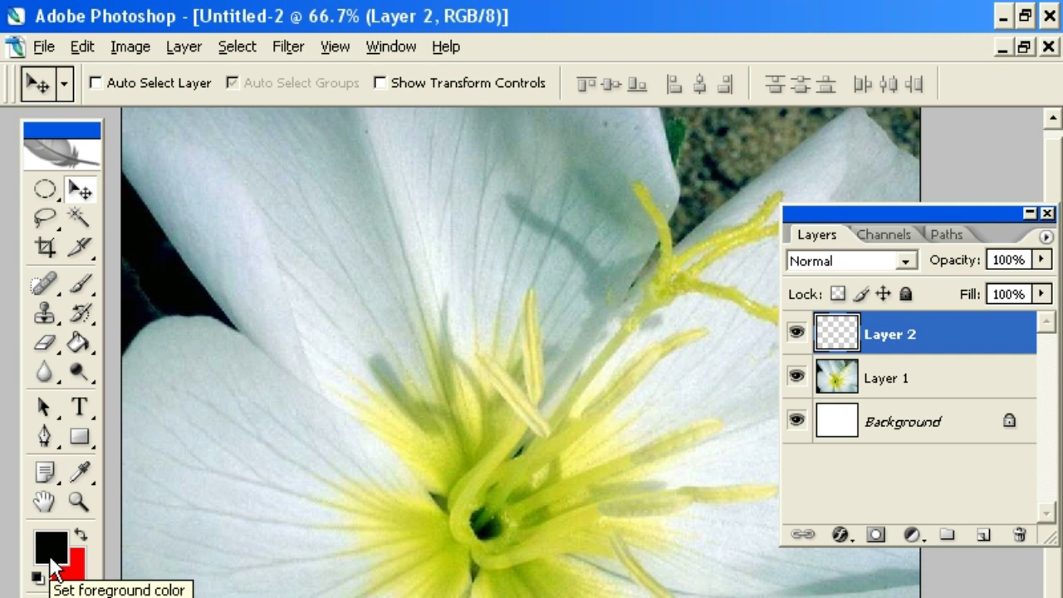
click(83, 283)
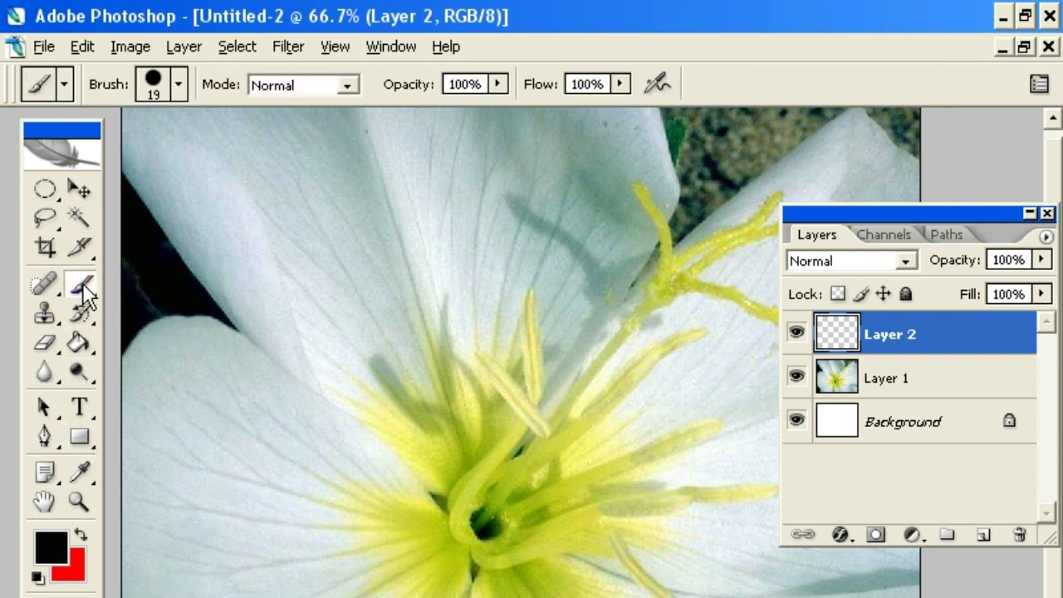
click(177, 86)
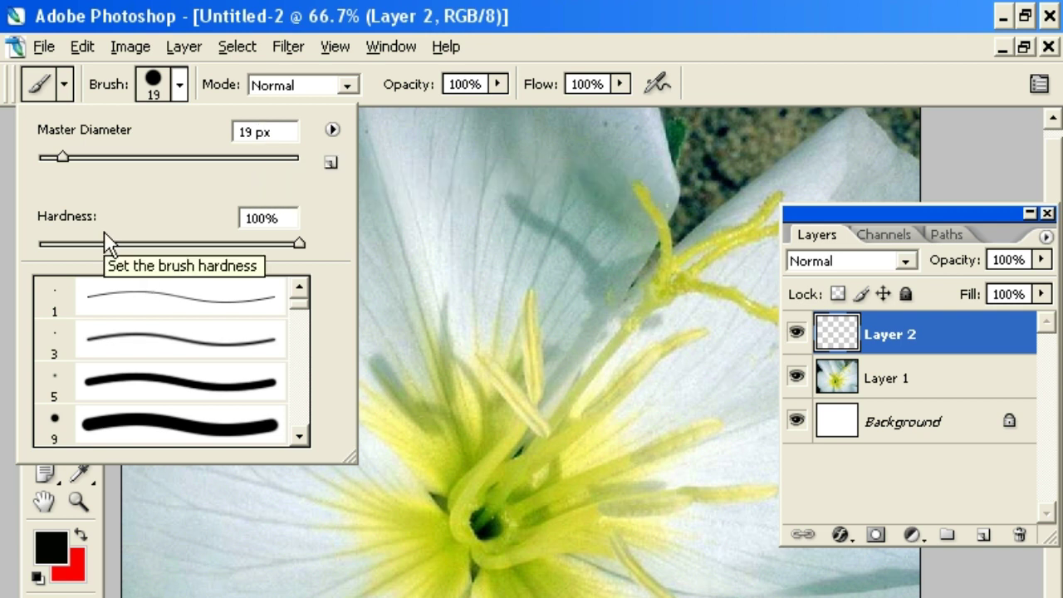
Step: Paint one black dot on Layer 2 over the left petal, then zoom to 100% around it
click(384, 232)
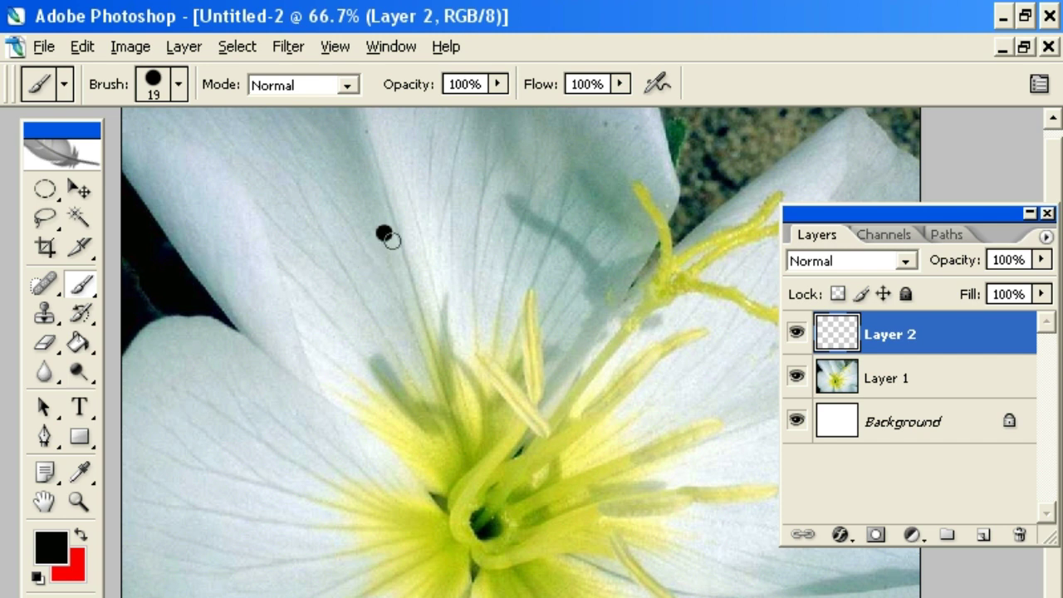
key(ctrl+z)
click(242, 471)
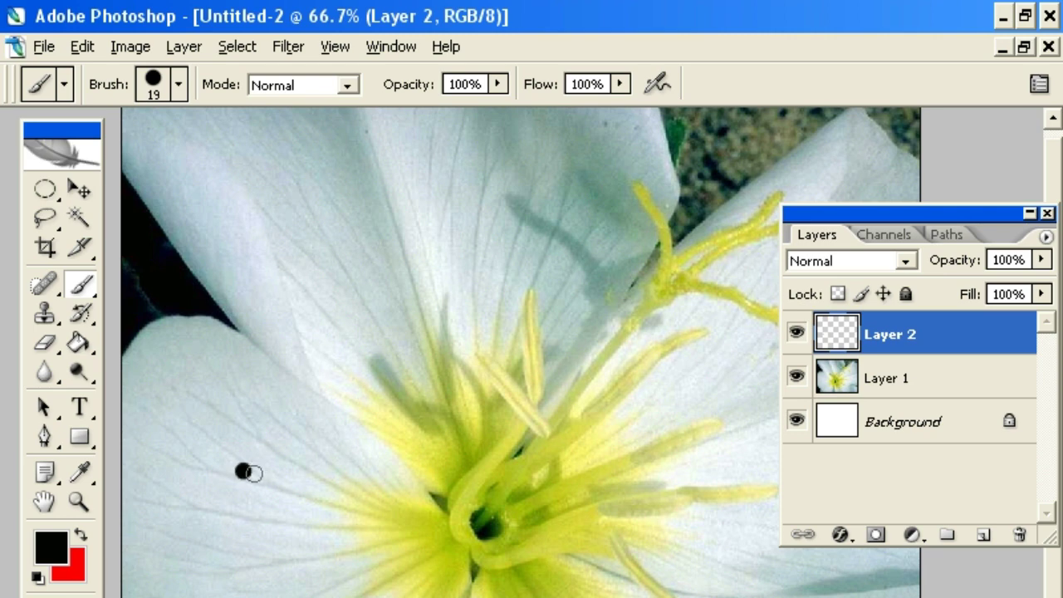
click(80, 502)
click(239, 474)
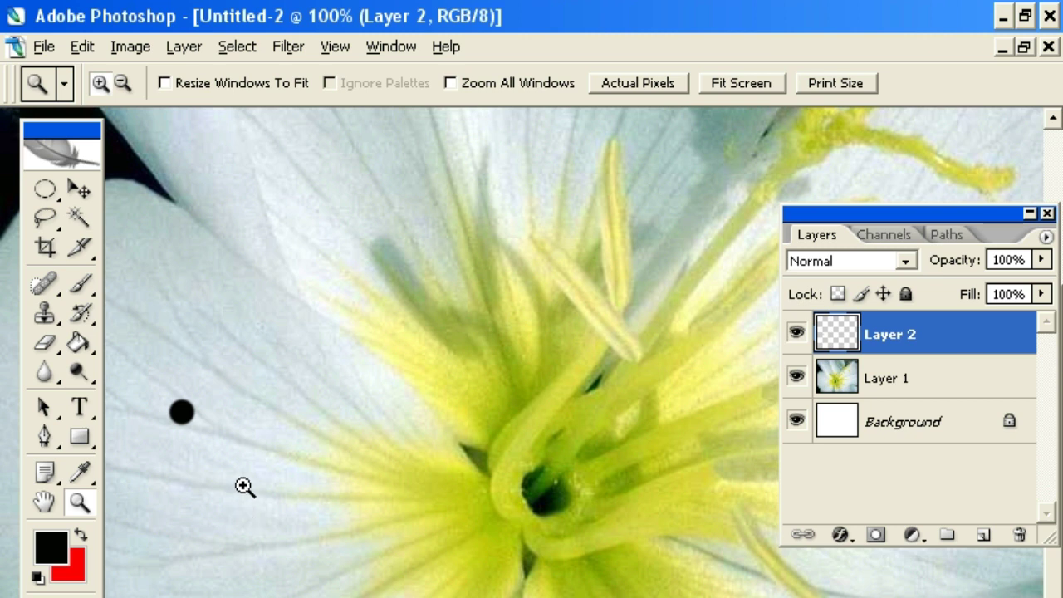
drag(254, 470, 387, 485)
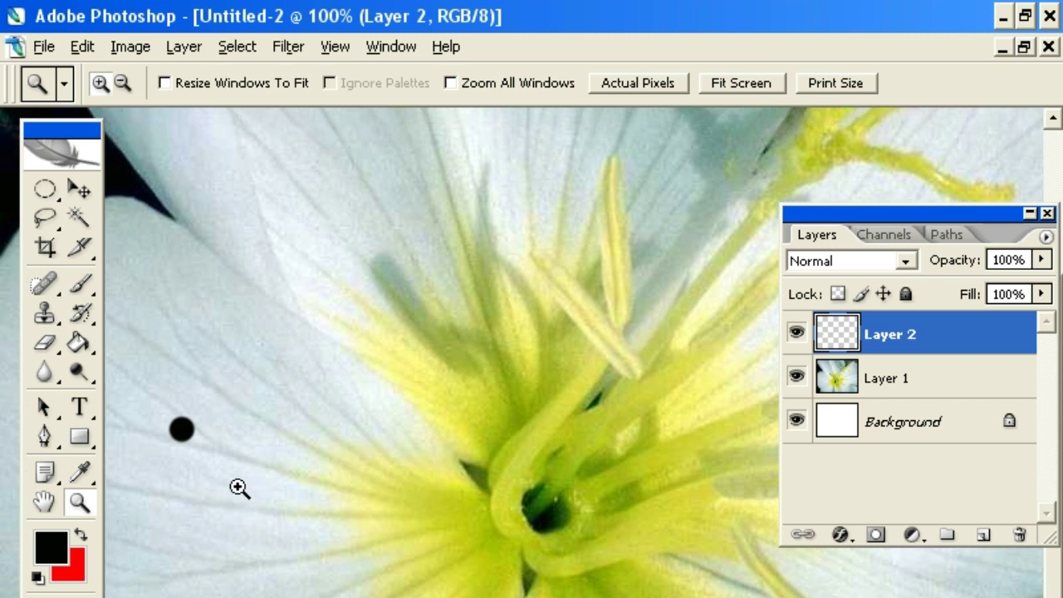
drag(69, 125, 56, 126)
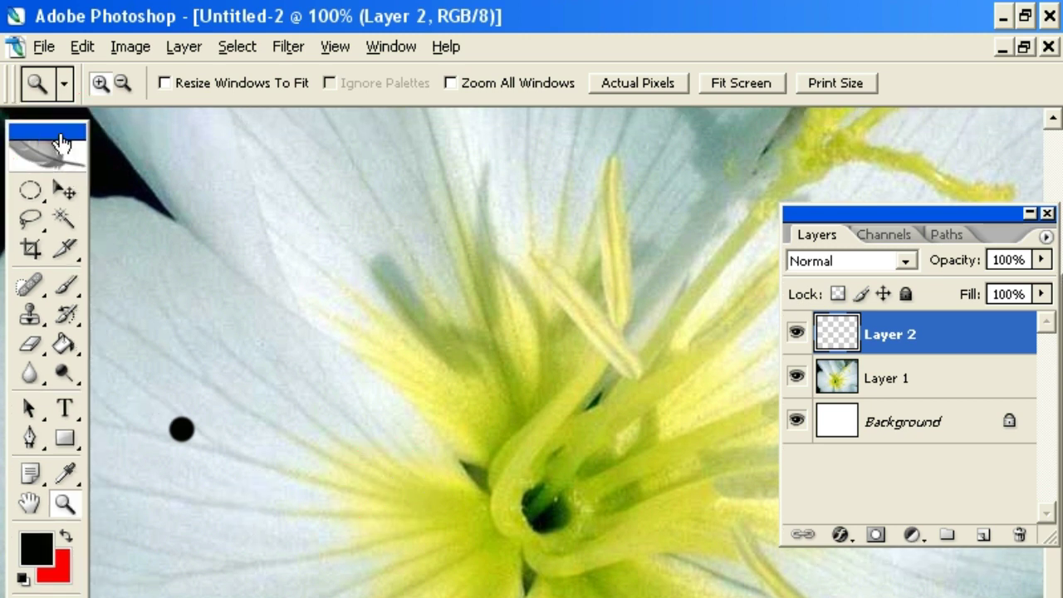
Step: In Layer 2's Layer Style, set Fill Opacity to 3% and enable Drop Shadow
click(977, 342)
double_click(974, 342)
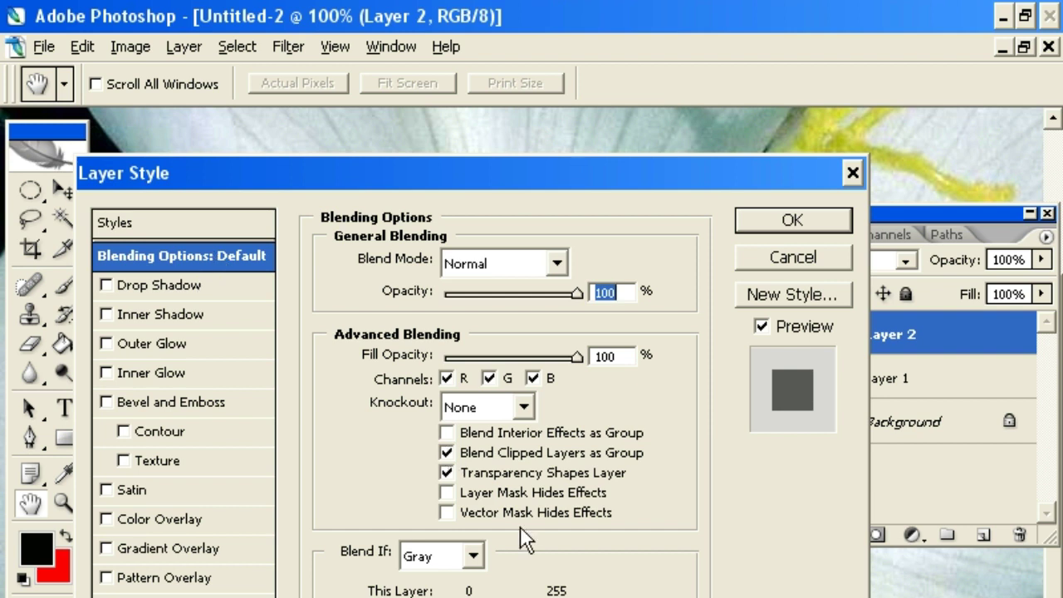
click(621, 355)
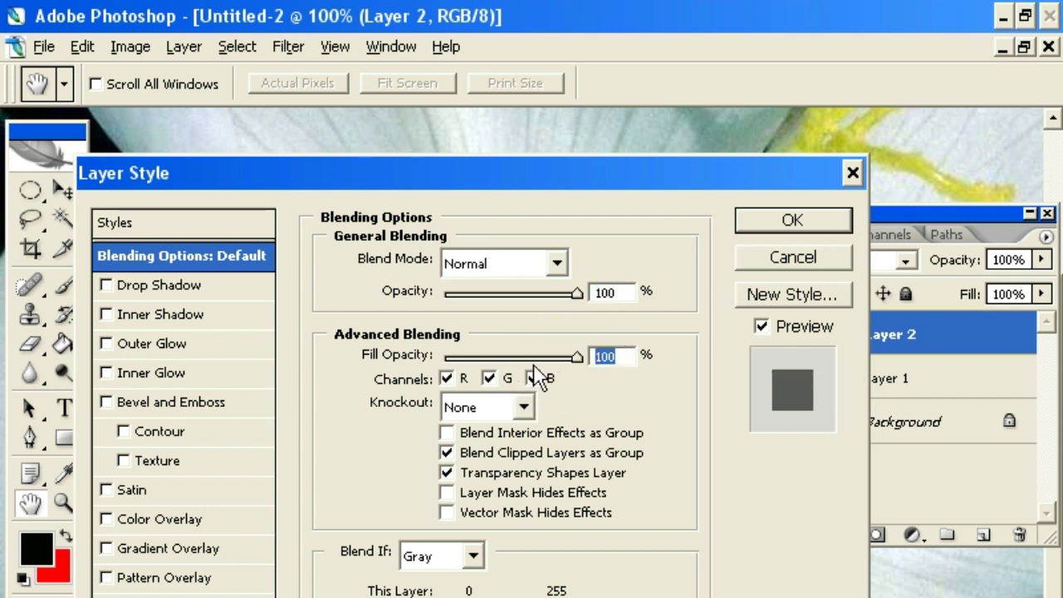
text(3)
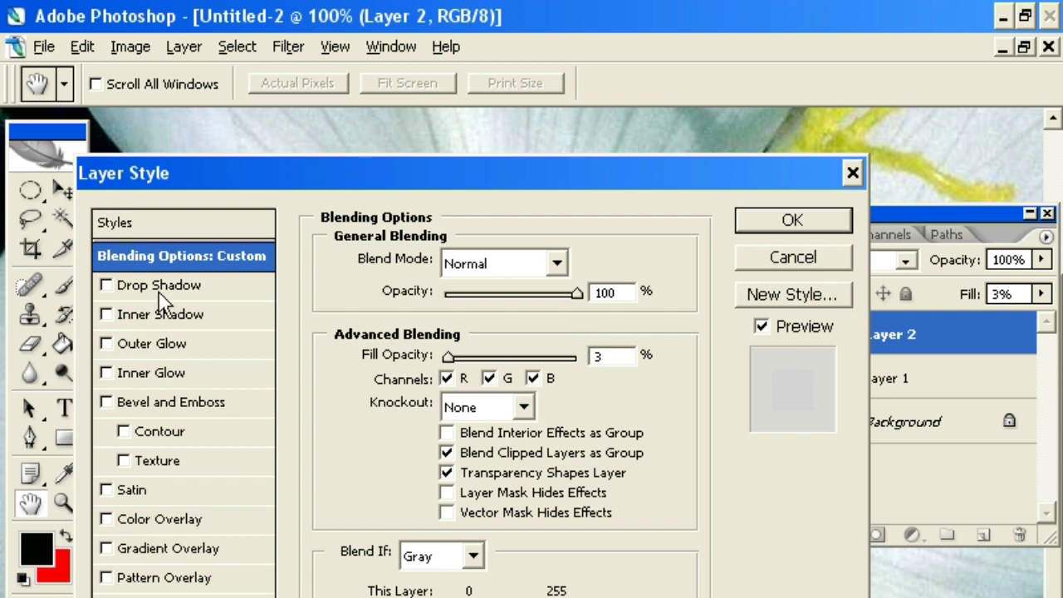
click(201, 287)
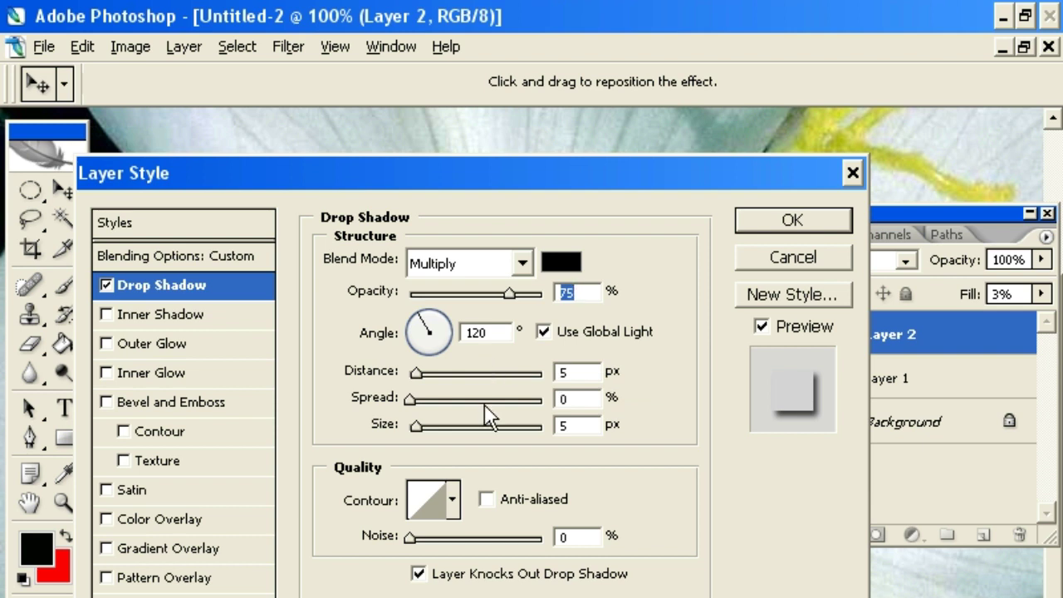
Step: Give the drop shadow 100% opacity, 1 px distance and size, Gaussian contour, then enable Inner Shadow
drag(513, 293, 548, 296)
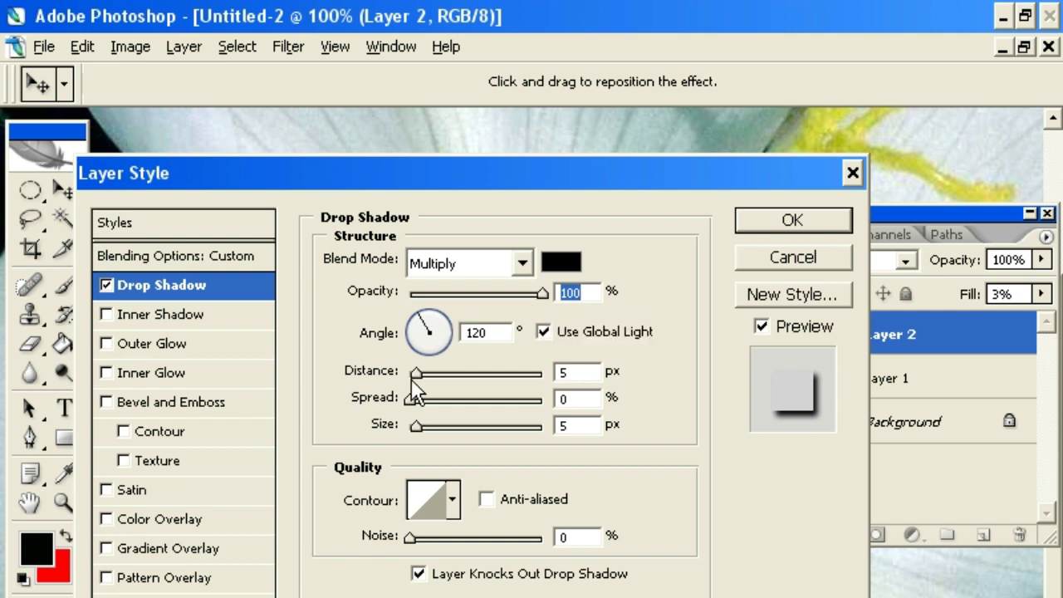
drag(416, 373, 399, 373)
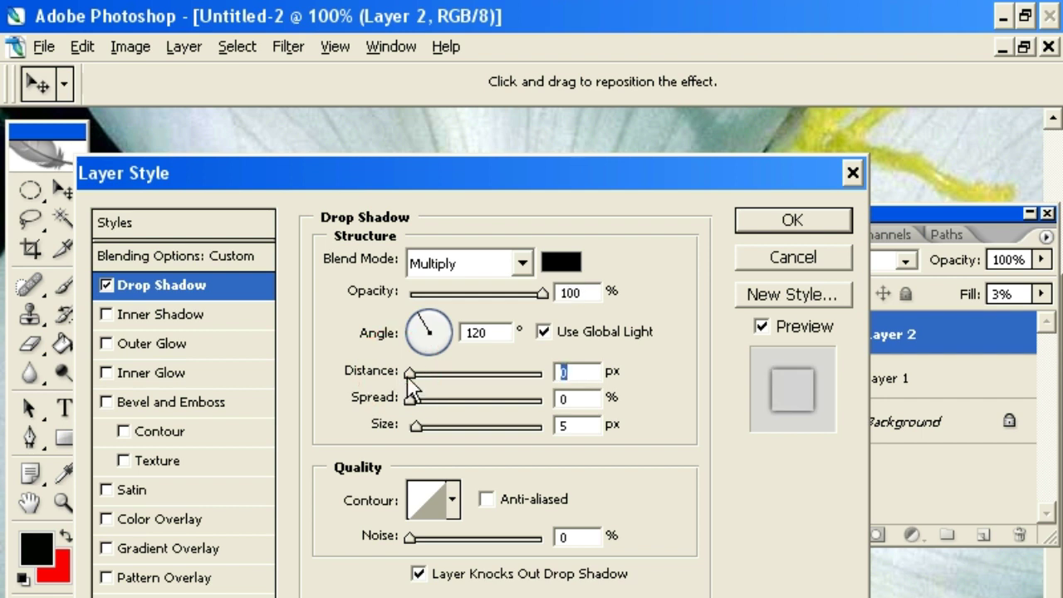
click(576, 374)
text(1)
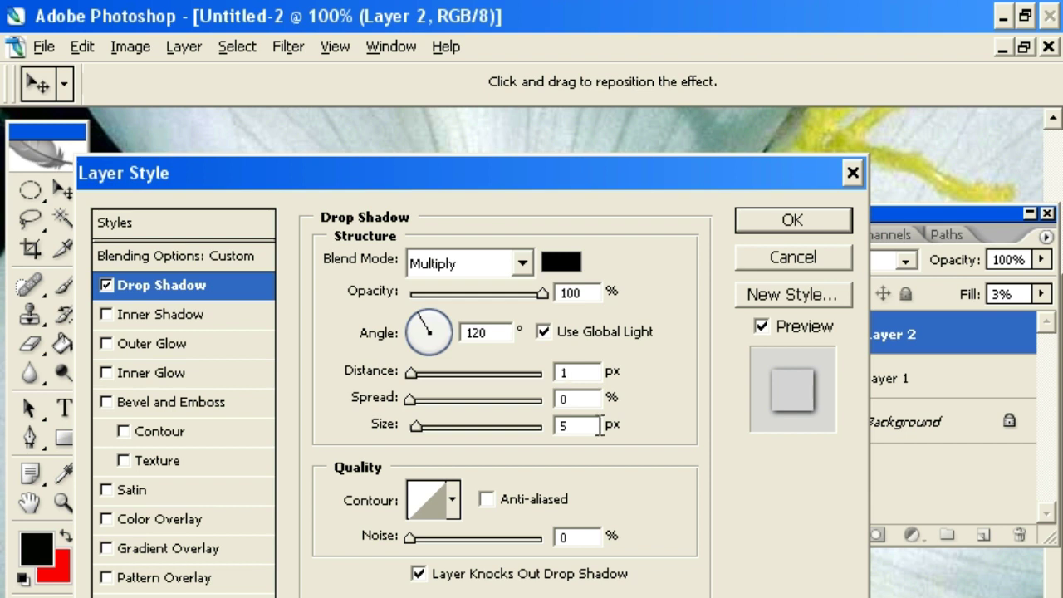
click(573, 425)
text(1)
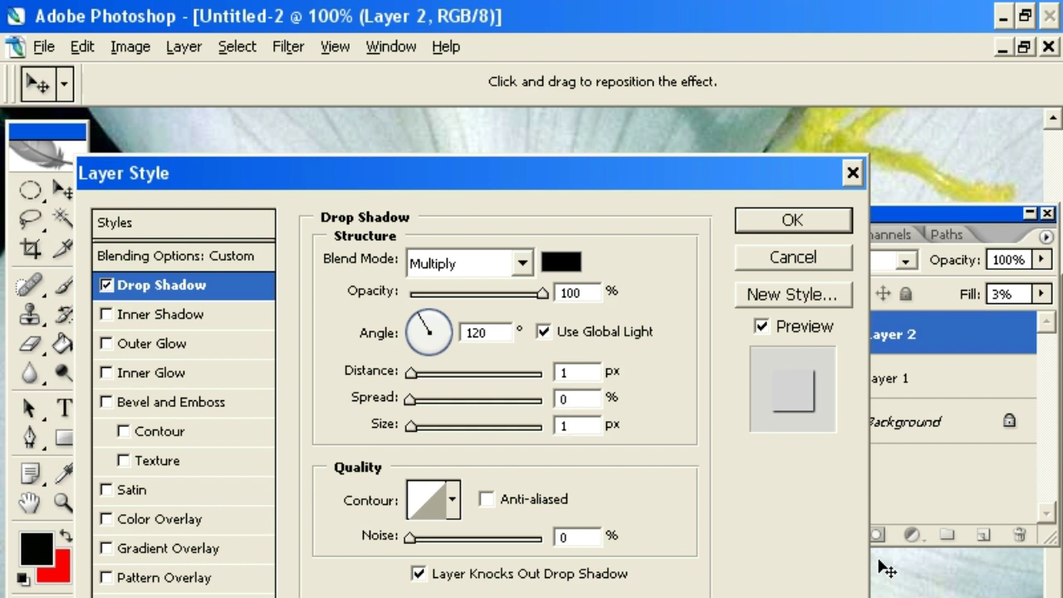
click(453, 501)
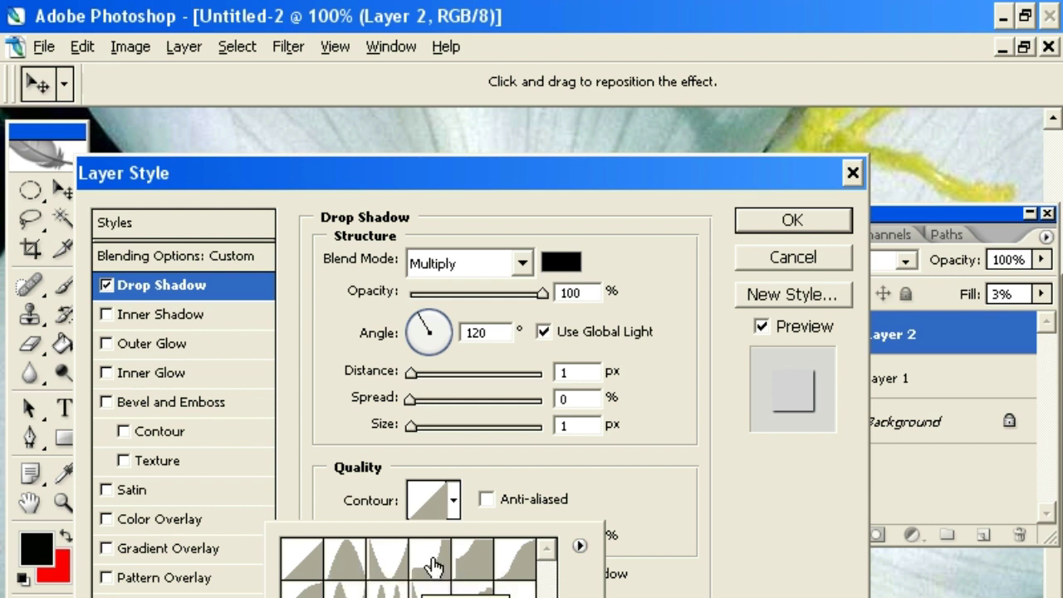
click(517, 568)
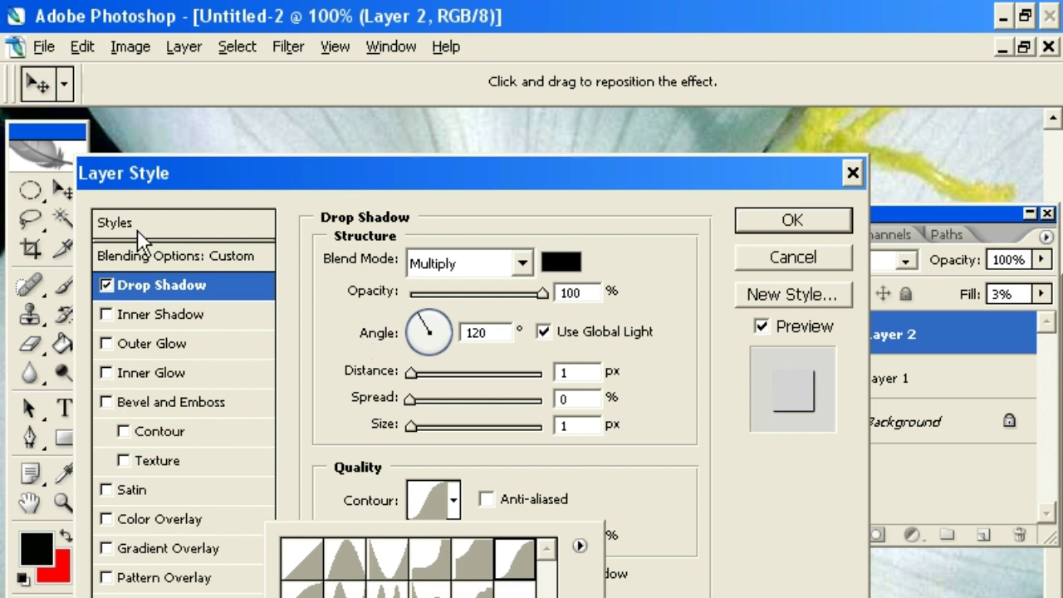
click(204, 315)
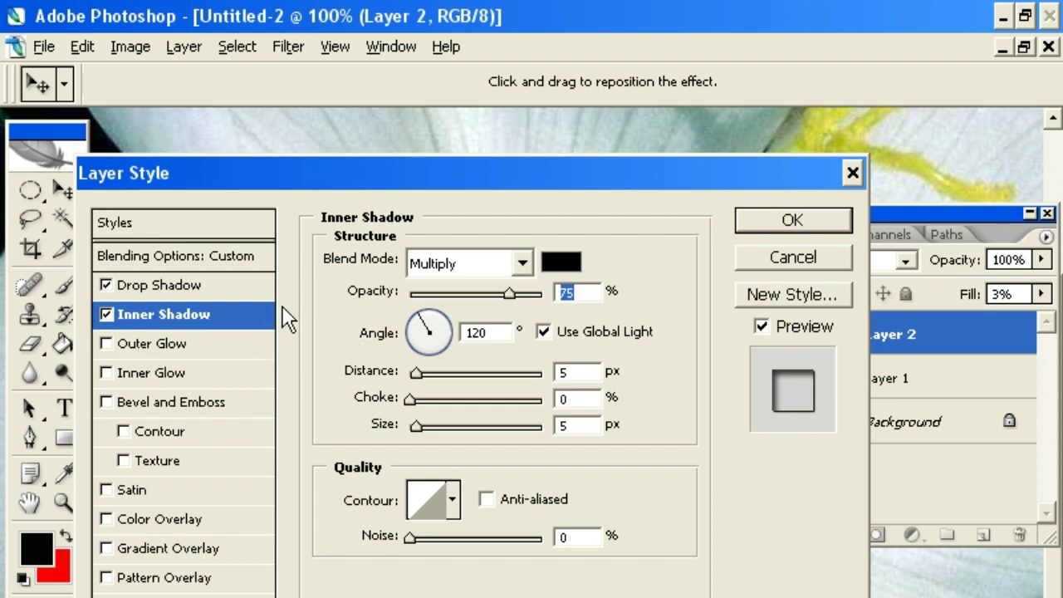
Step: Set the inner shadow to Color Burn blend mode, 43% opacity and 10 px size
click(522, 264)
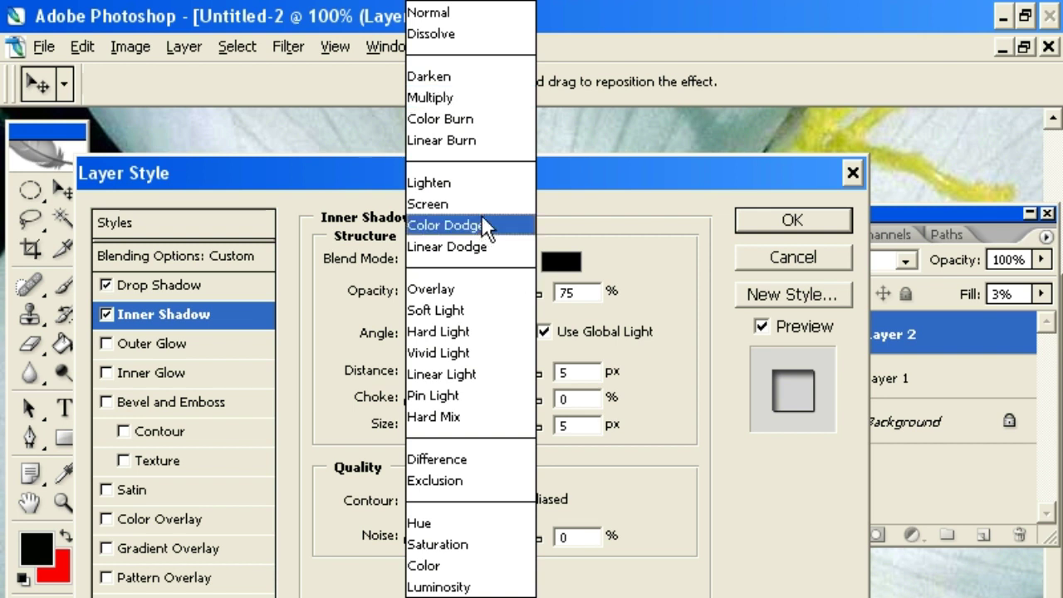
click(469, 118)
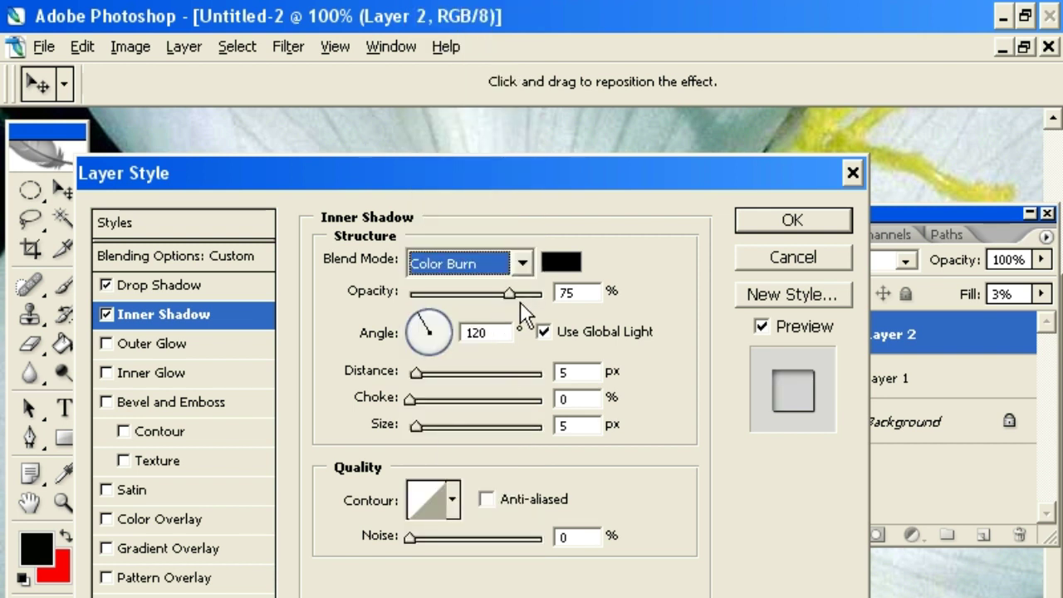
double_click(566, 292)
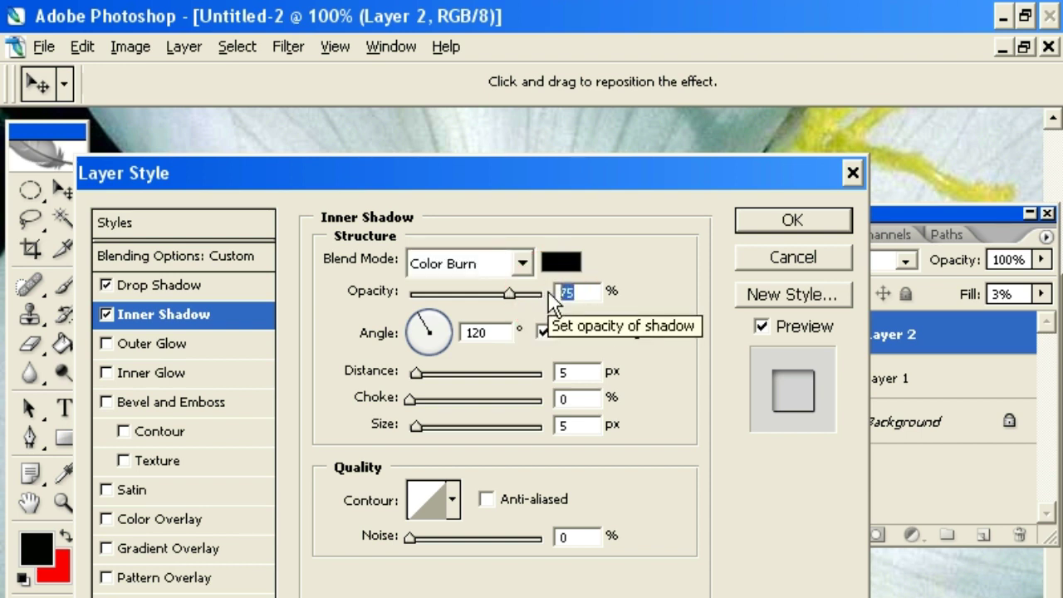
text(43)
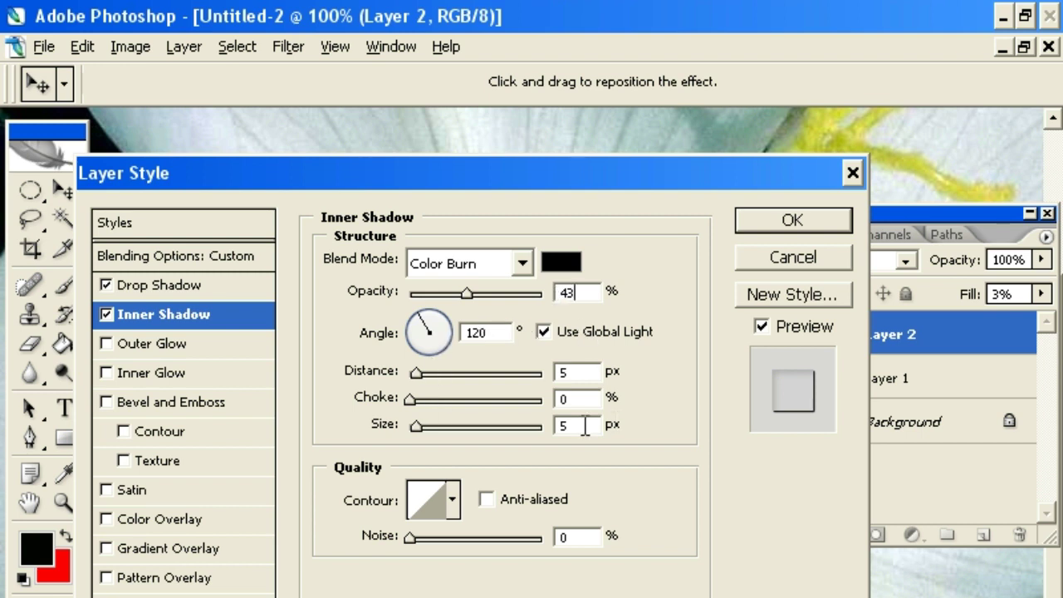
drag(586, 424, 516, 436)
text(1)
text(0)
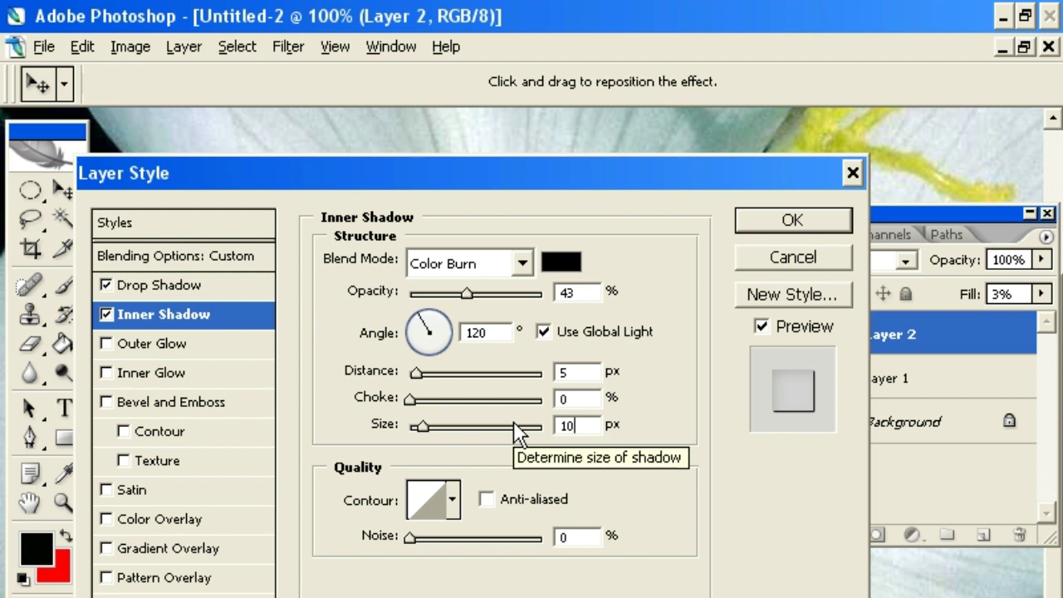
Step: Enable Inner Glow using Overlay mode, 30% opacity and a black glow colour
click(177, 375)
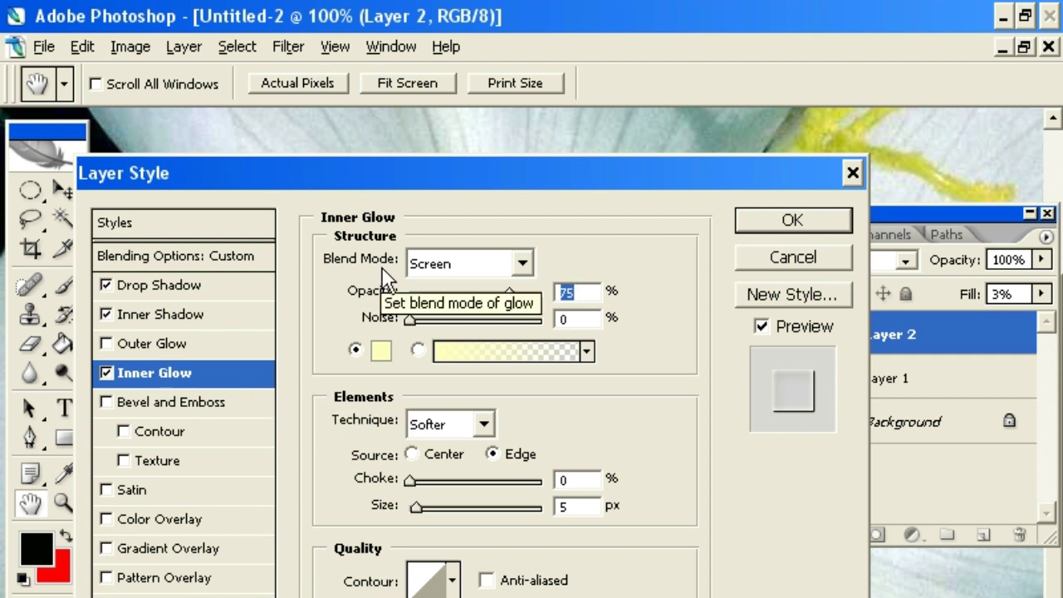
click(522, 264)
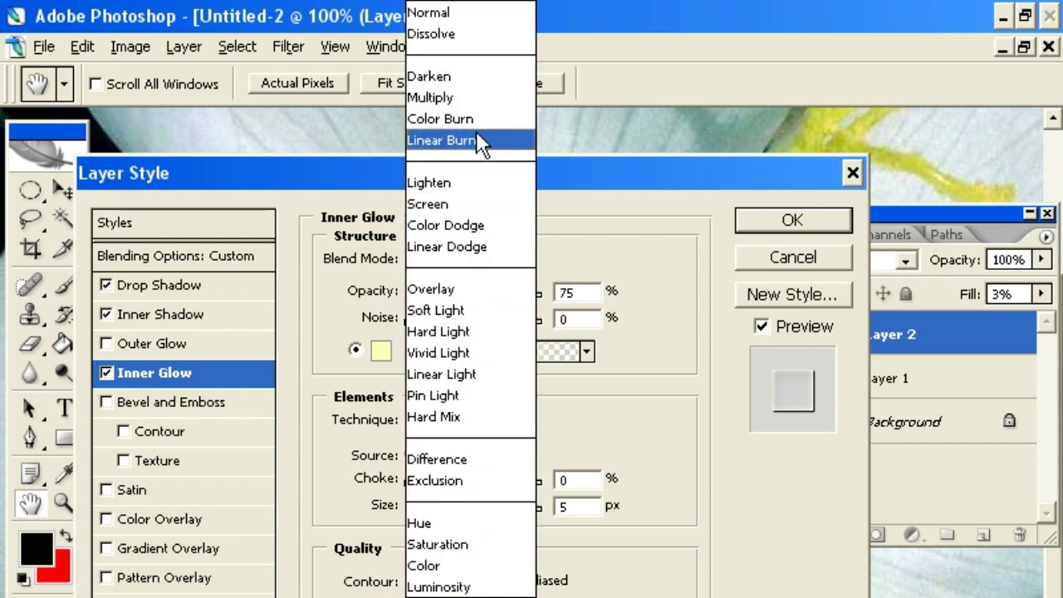
click(470, 291)
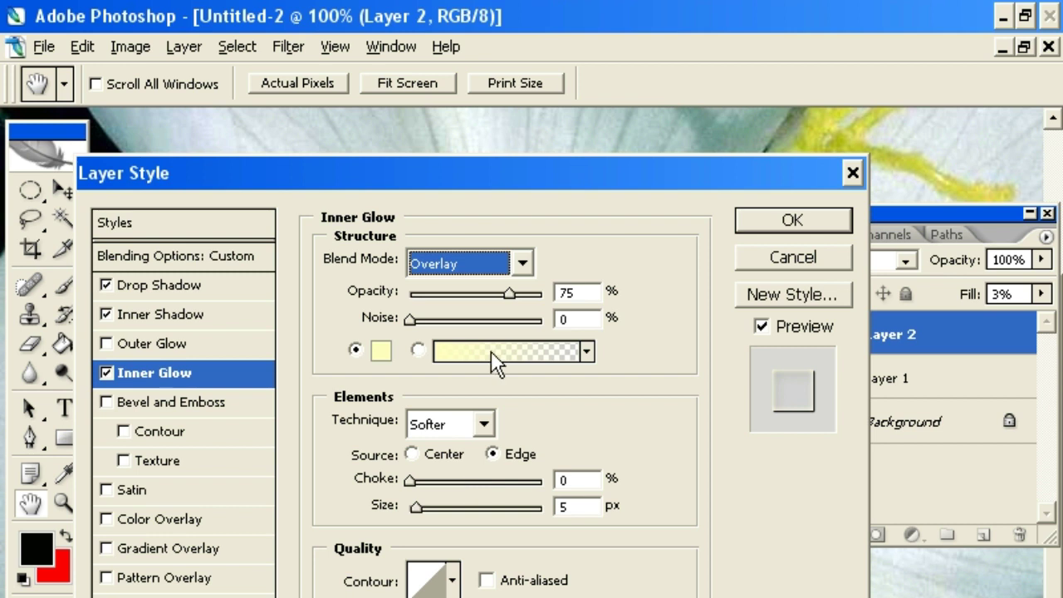
double_click(578, 294)
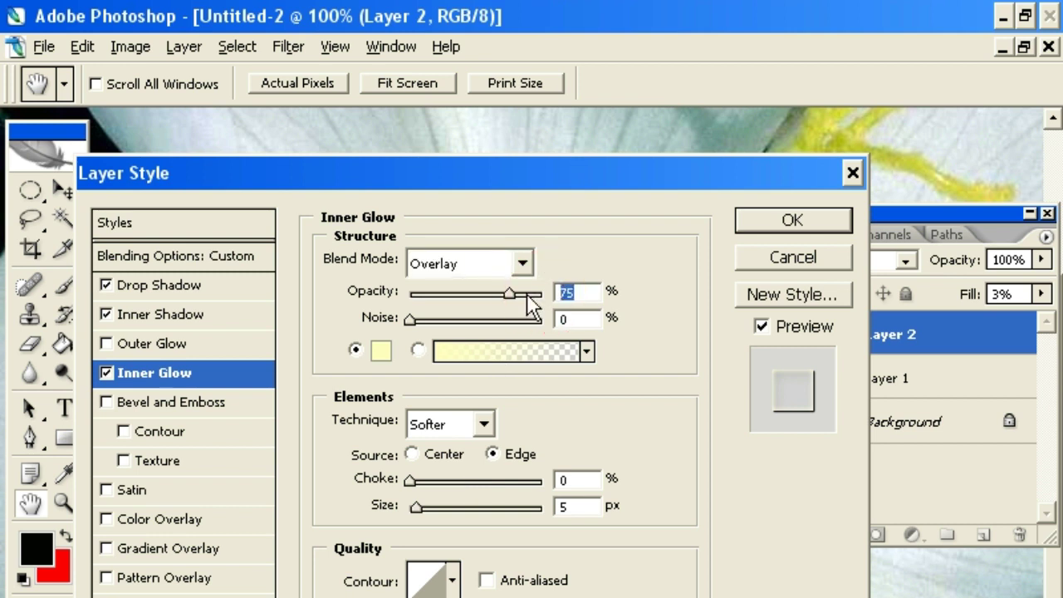
text(30)
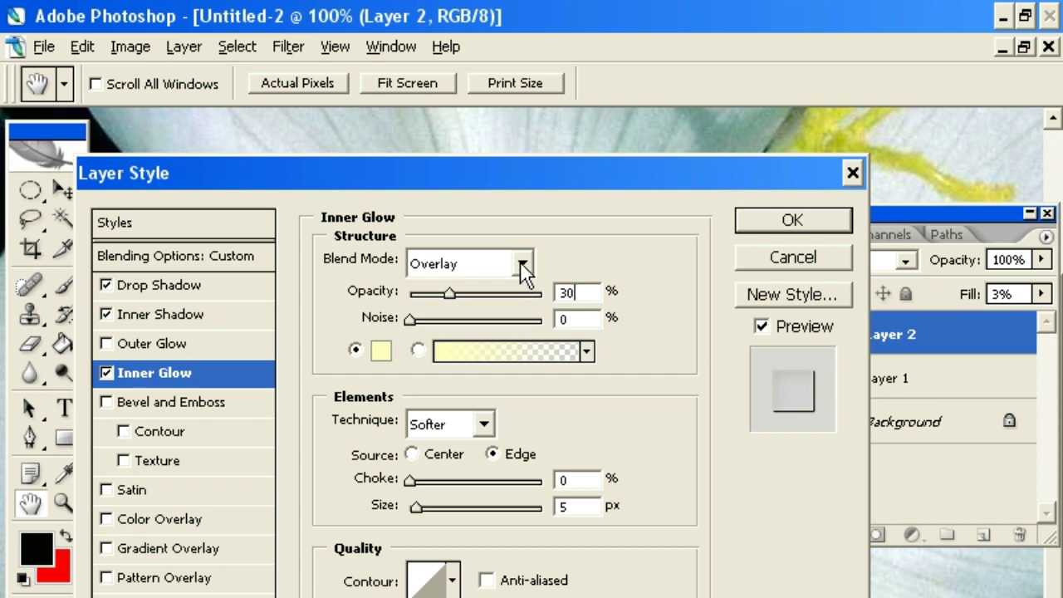
click(382, 351)
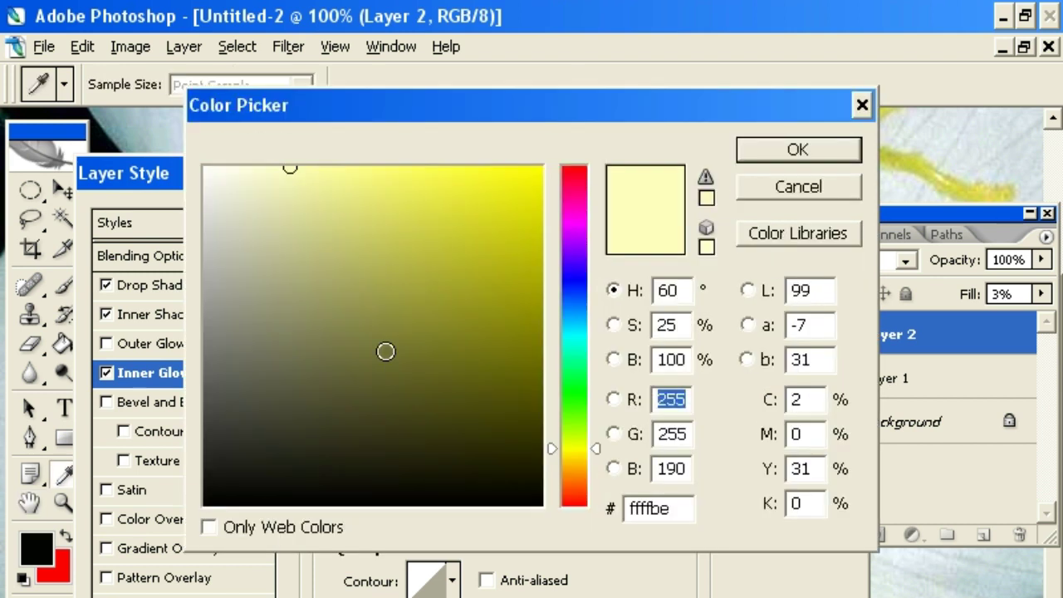
click(207, 503)
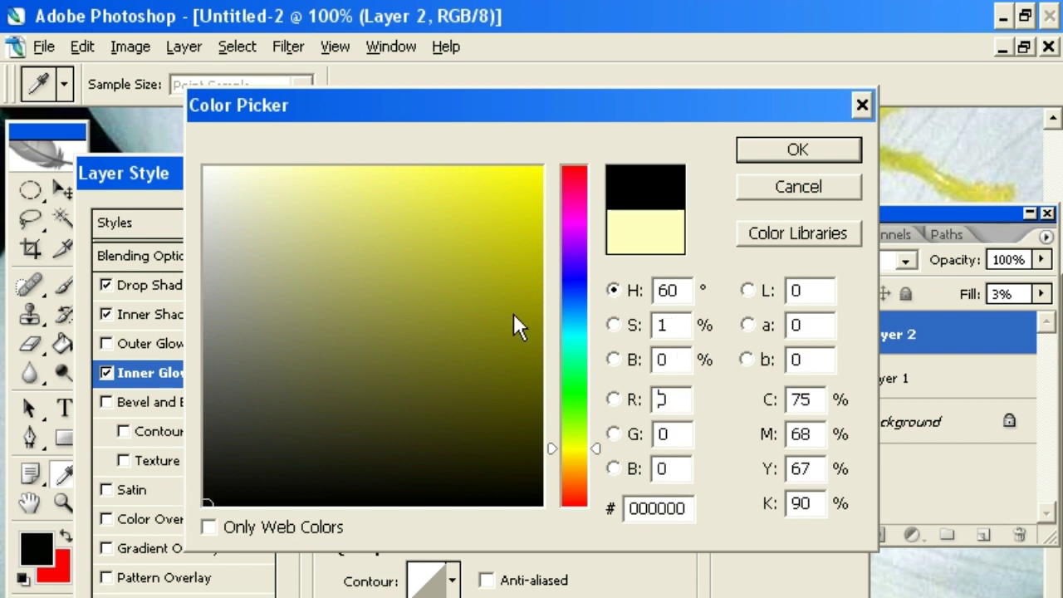
click(799, 149)
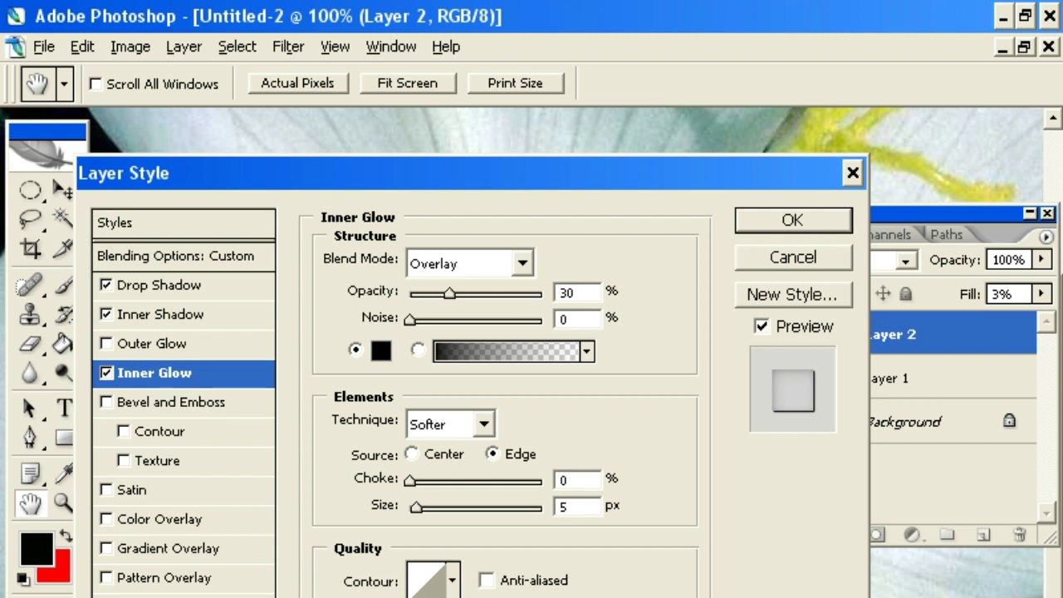
Step: Enable Bevel and Emboss: Chisel Hard, 250% depth, 15 px size, 10 px soften, 90° angle
click(212, 405)
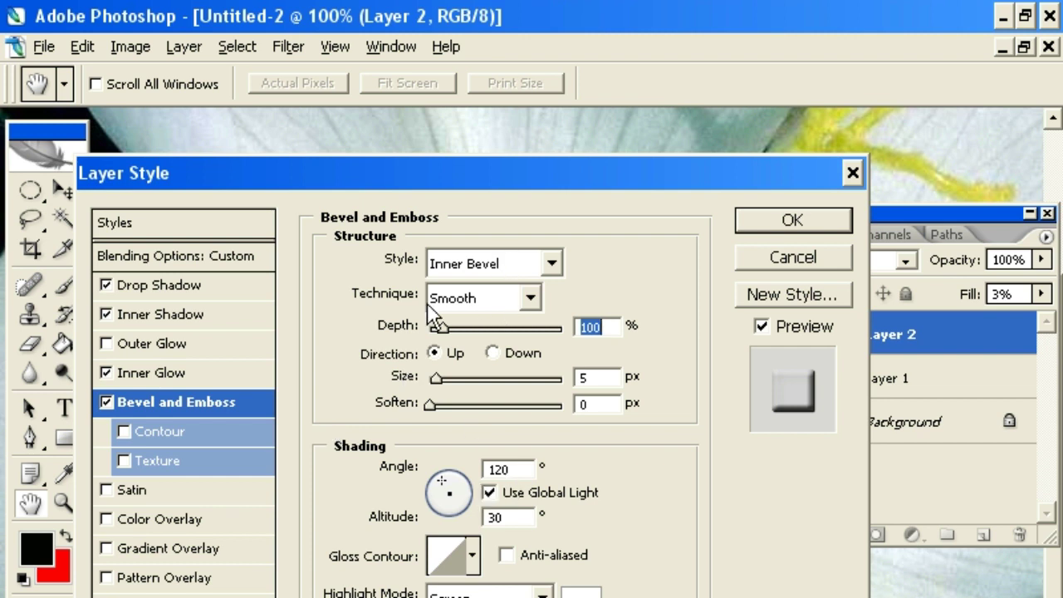
click(530, 299)
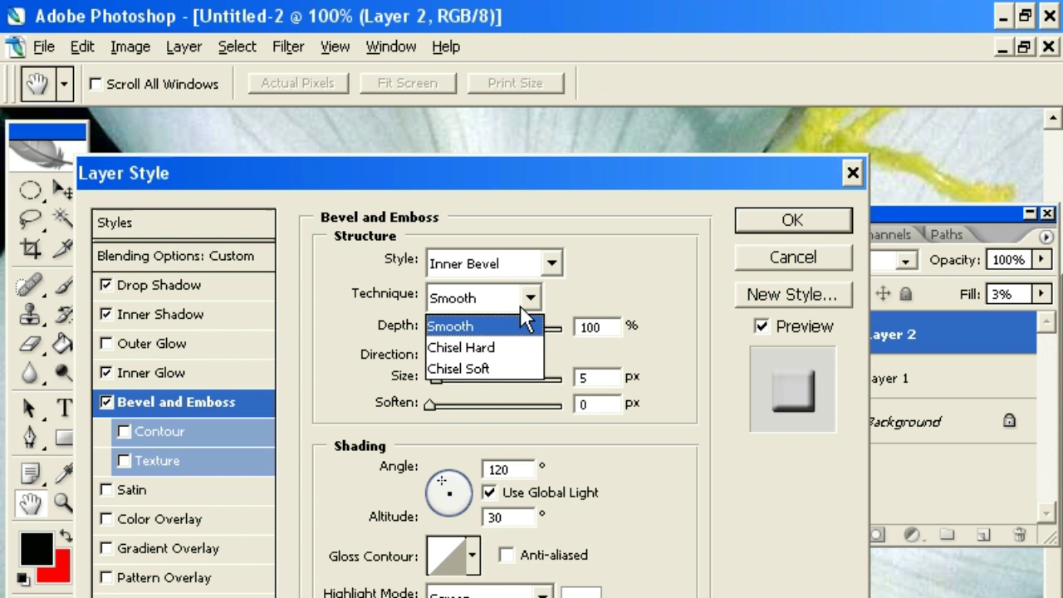
click(497, 349)
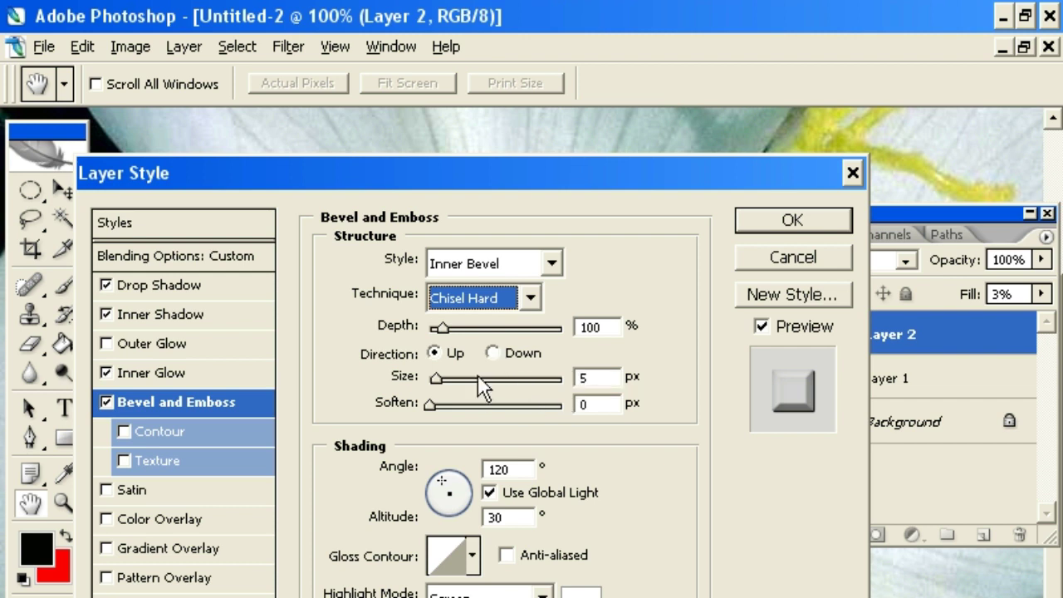
click(555, 330)
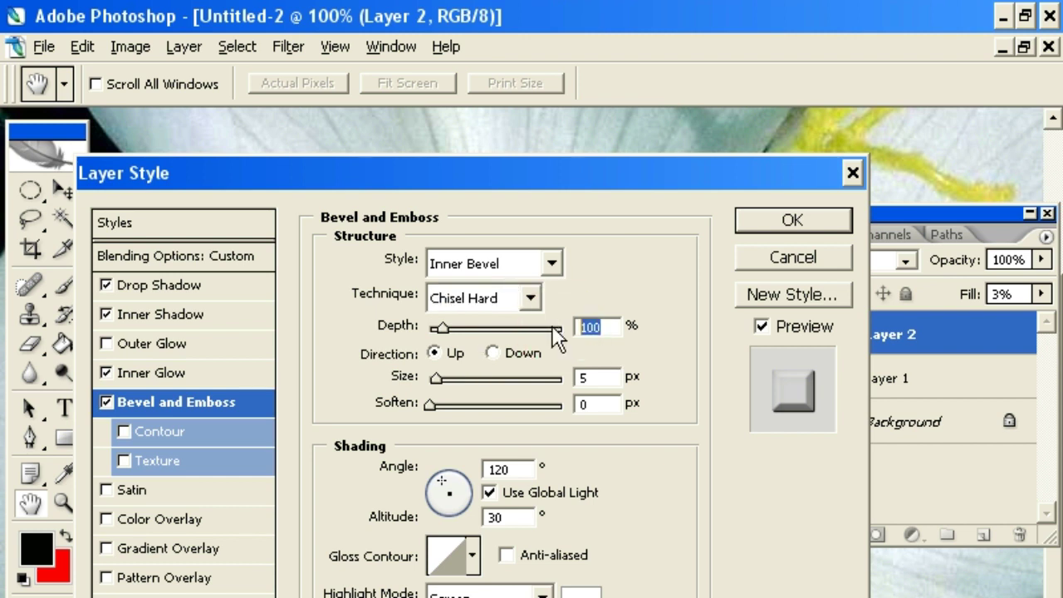
text(25)
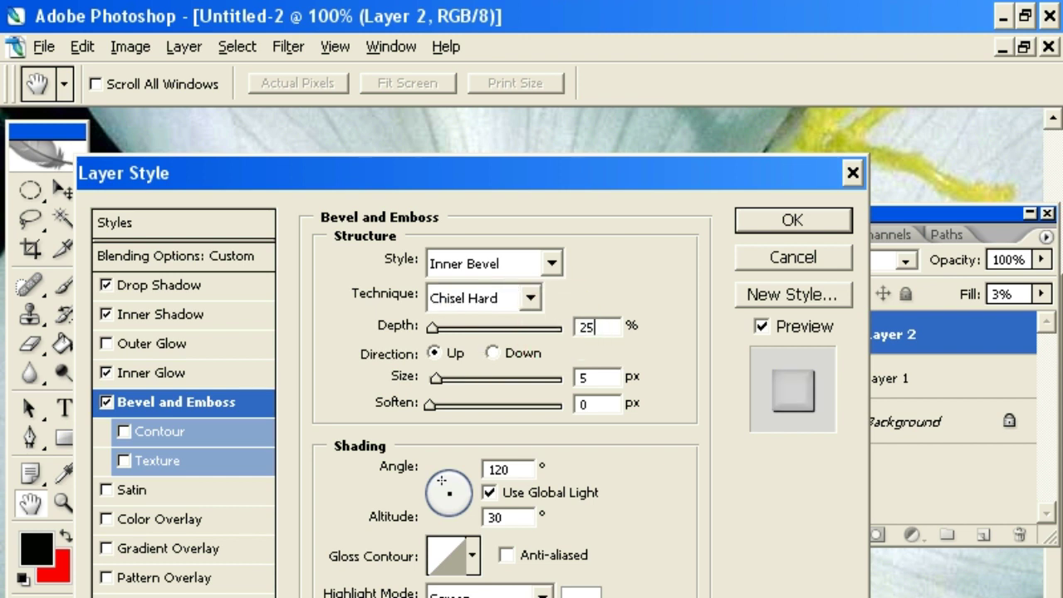
text(0)
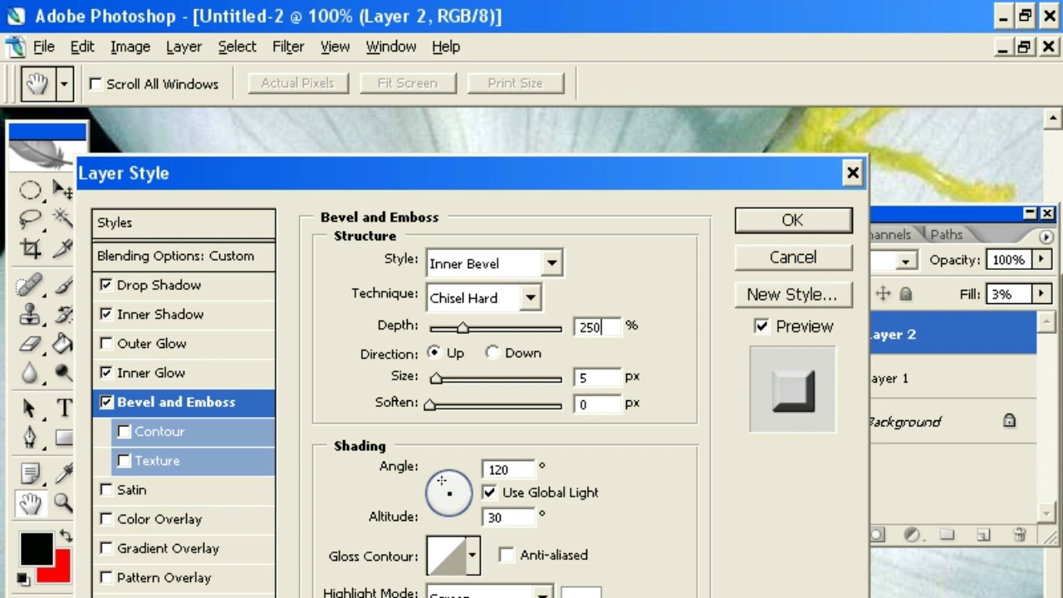
double_click(596, 378)
text(1)
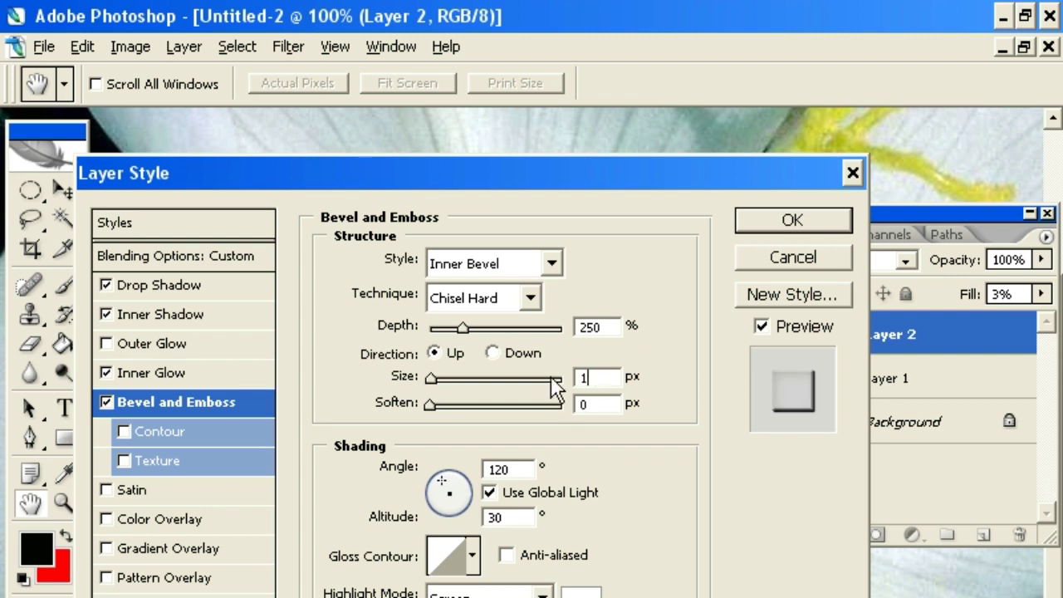
text(5)
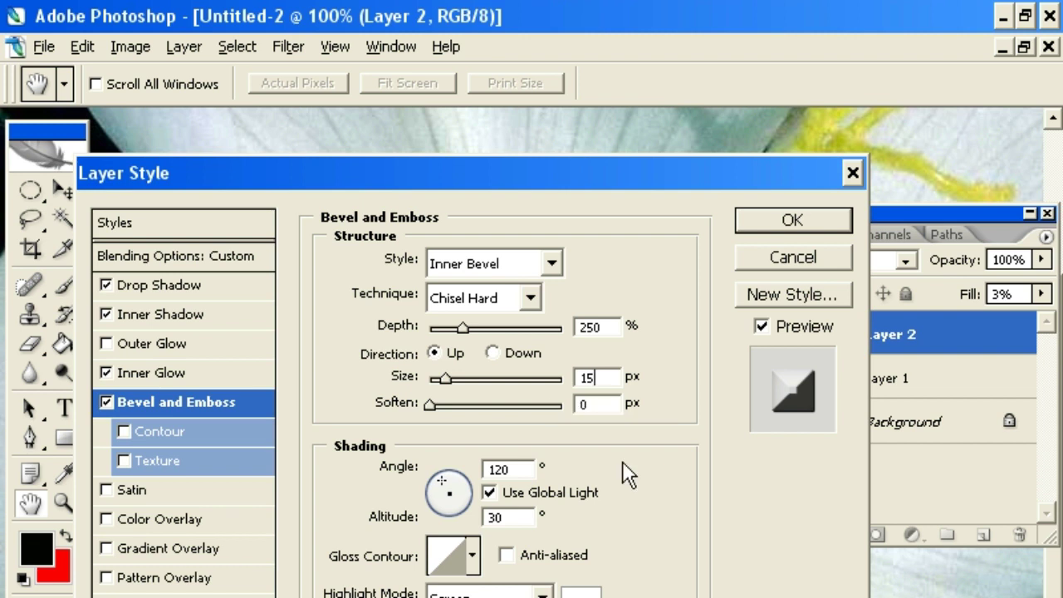
double_click(587, 404)
text(1)
text(0)
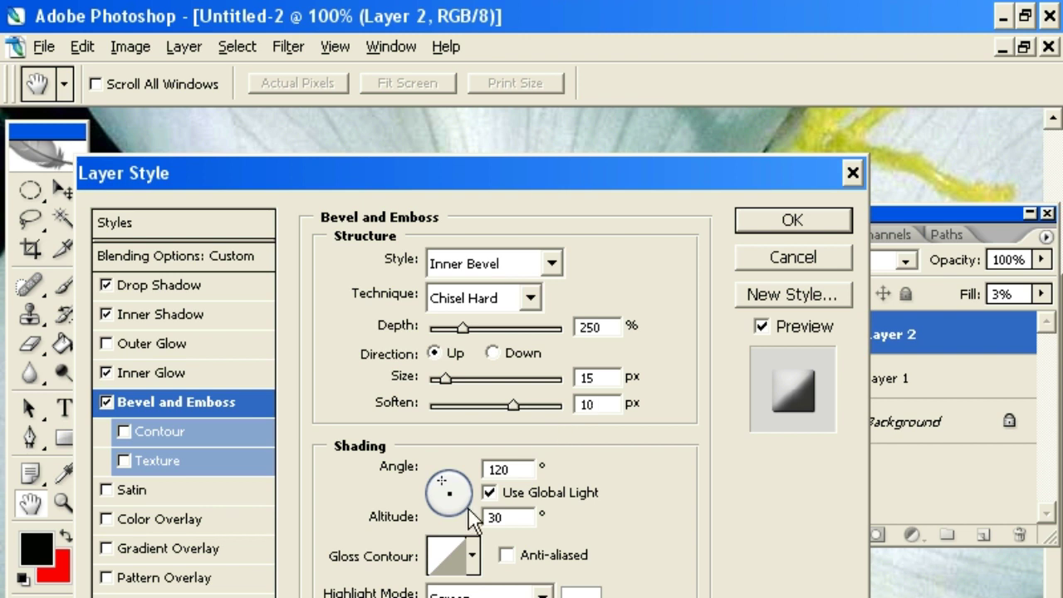
double_click(526, 468)
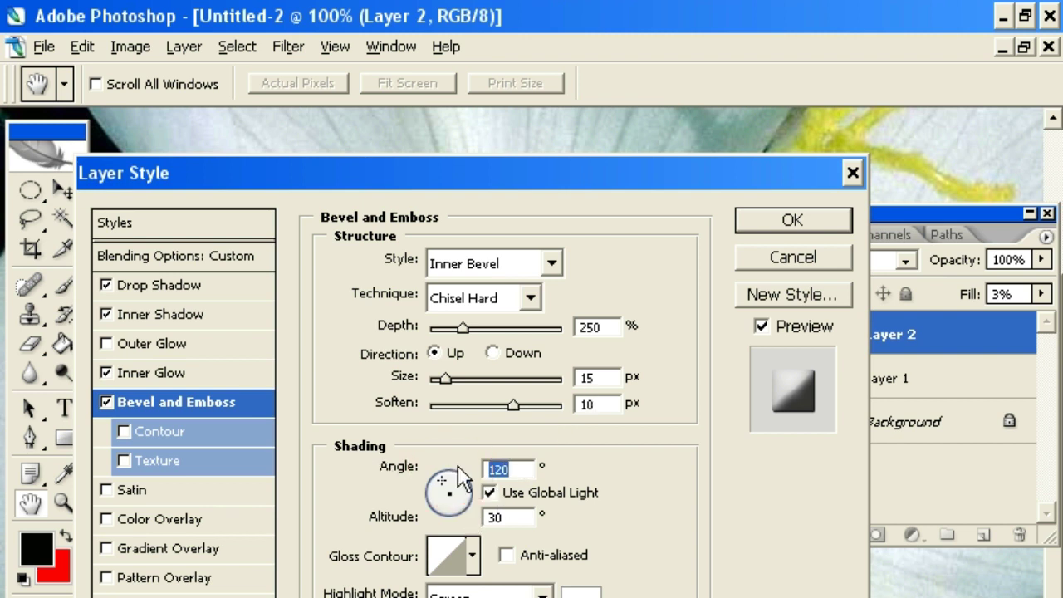
text(90)
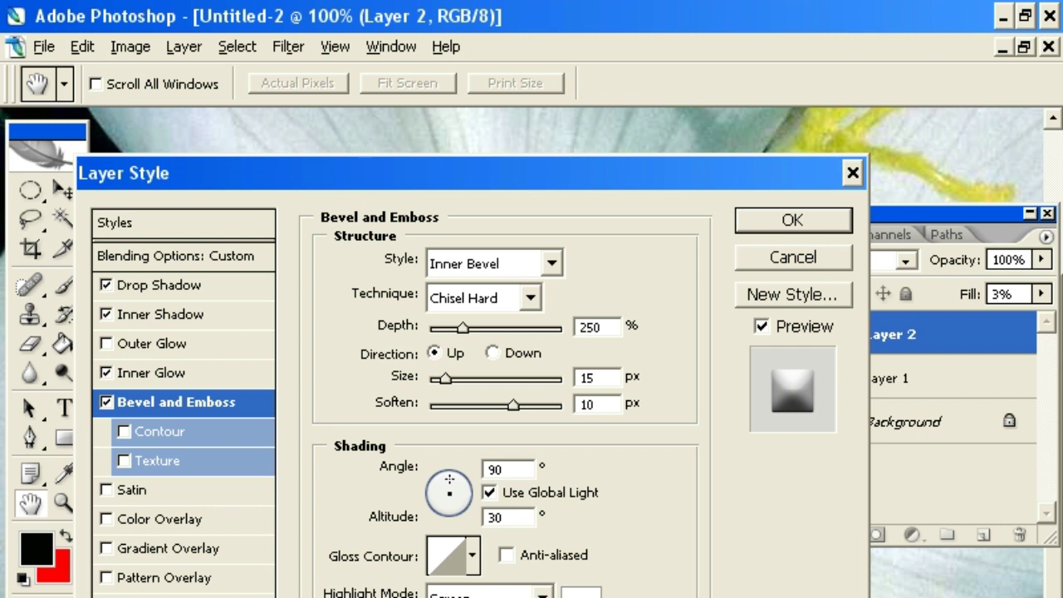
Step: Keep the bevel highlight mode at Screen and set the shadow colour to near-white fbf9f9
click(488, 595)
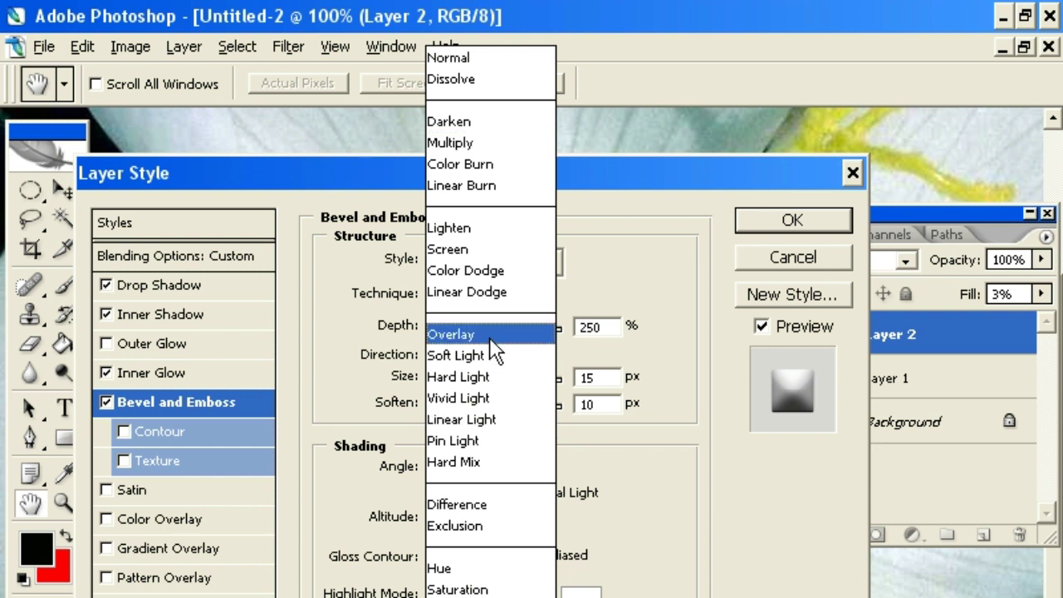
key(Up)
key(Up)
key(Return)
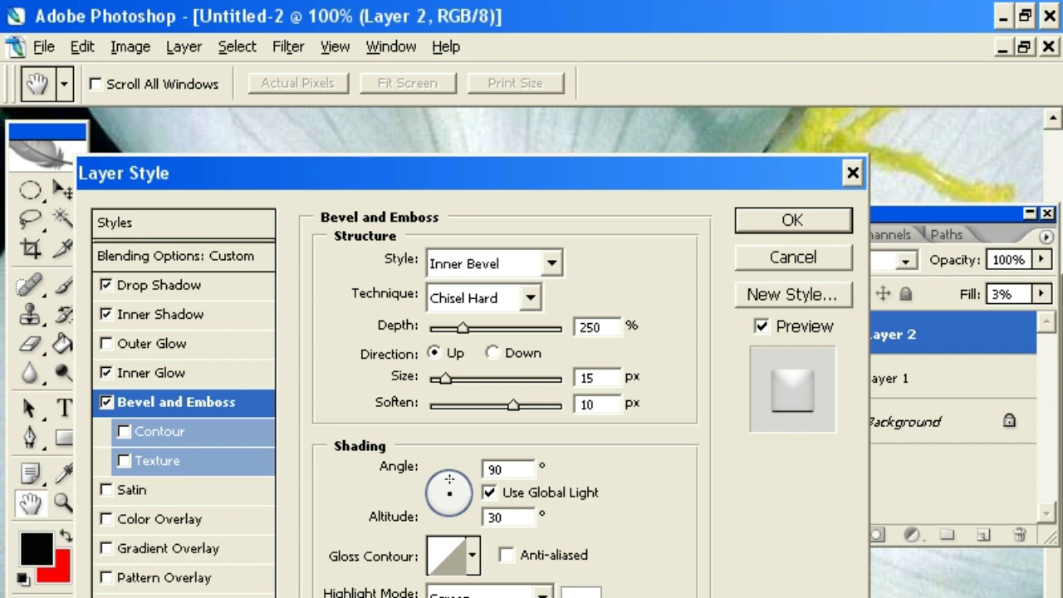
click(580, 595)
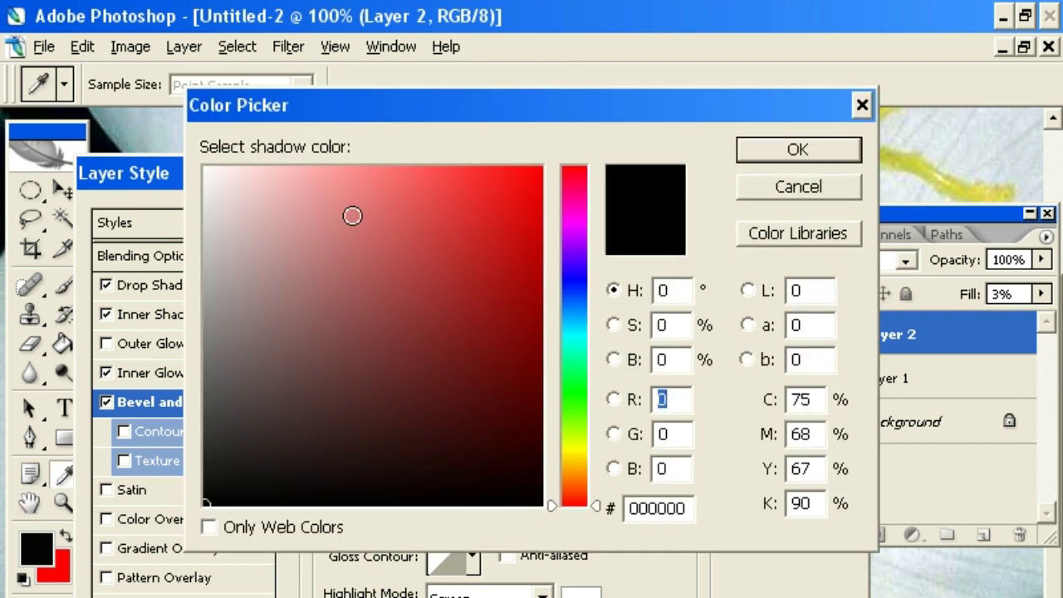
click(206, 172)
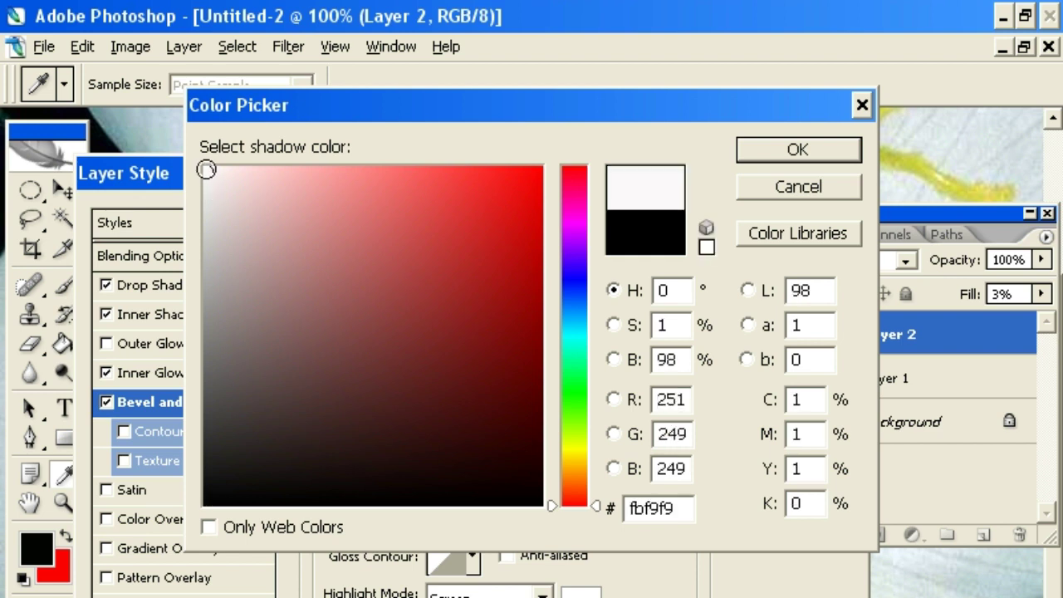
click(818, 152)
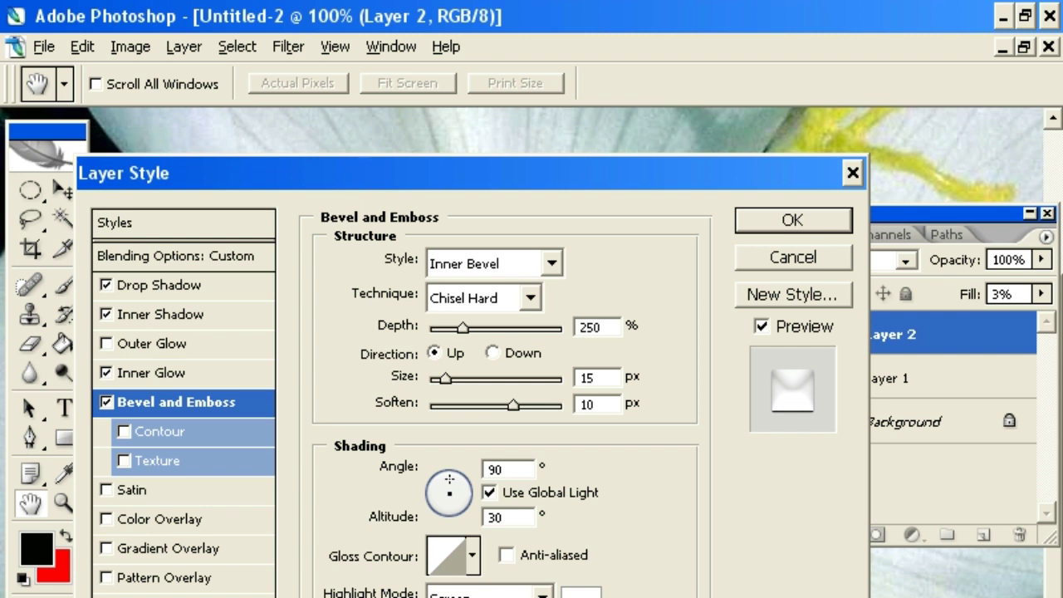
Step: Save the water-drop layer effects as preset 'Style 2' and apply them to Layer 2
click(811, 294)
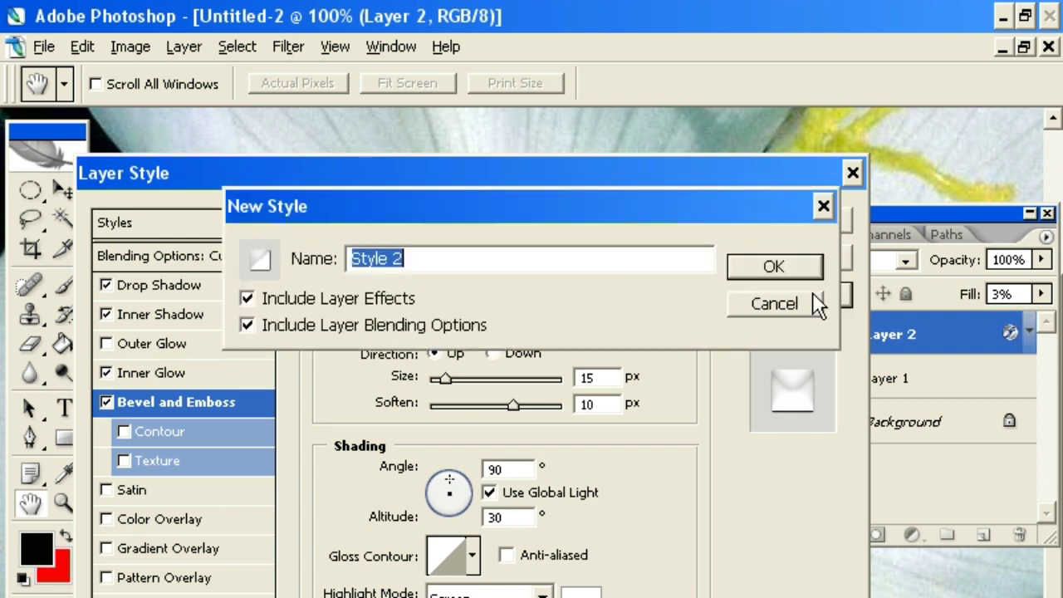
click(761, 269)
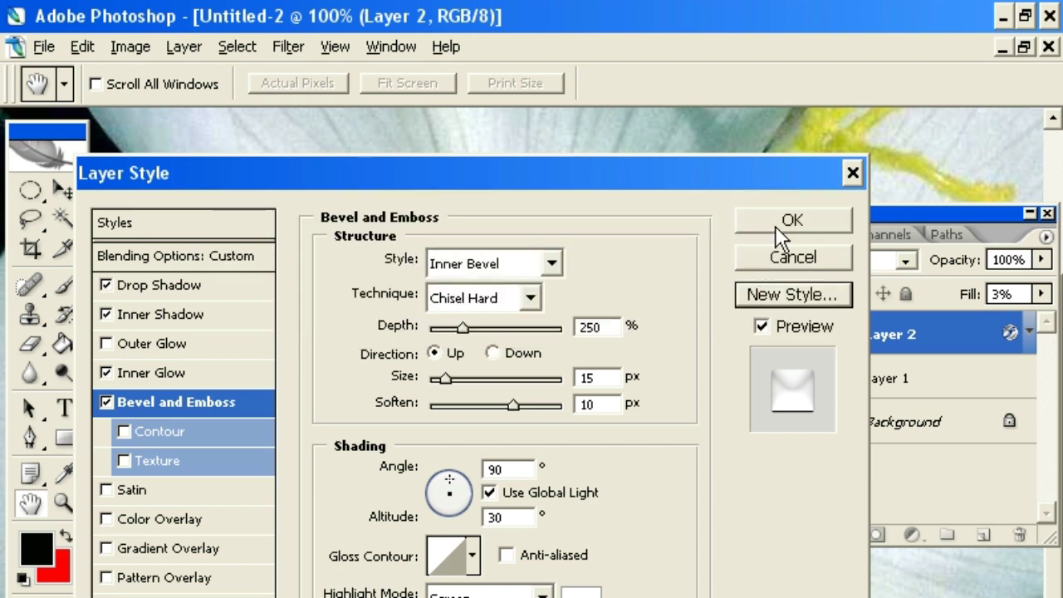
key(z)
click(780, 221)
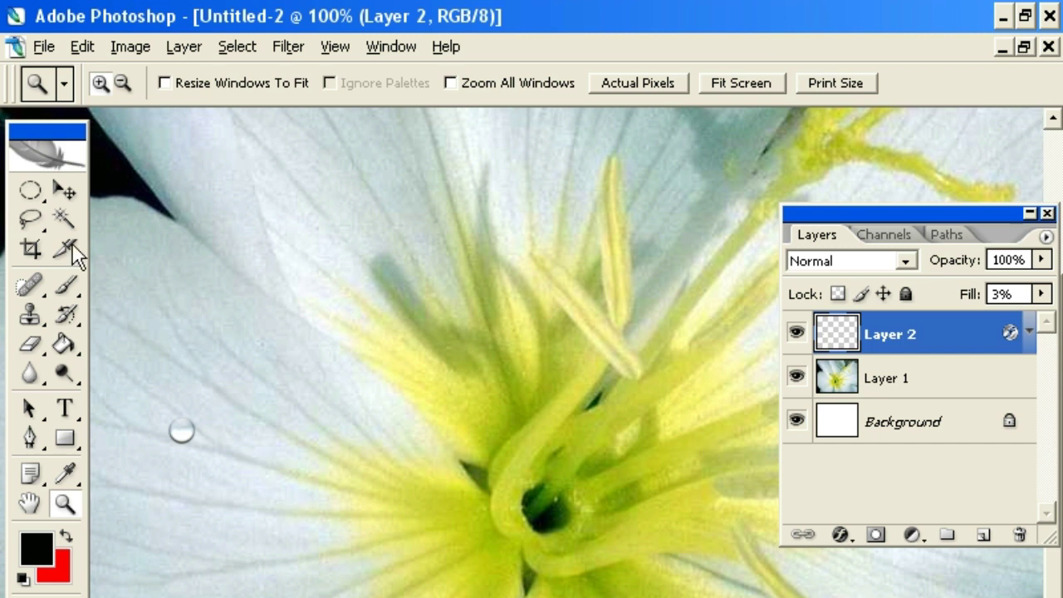
Step: Dab five glassy droplets with the 19 px brush down the left petal to the bottom edge
click(65, 191)
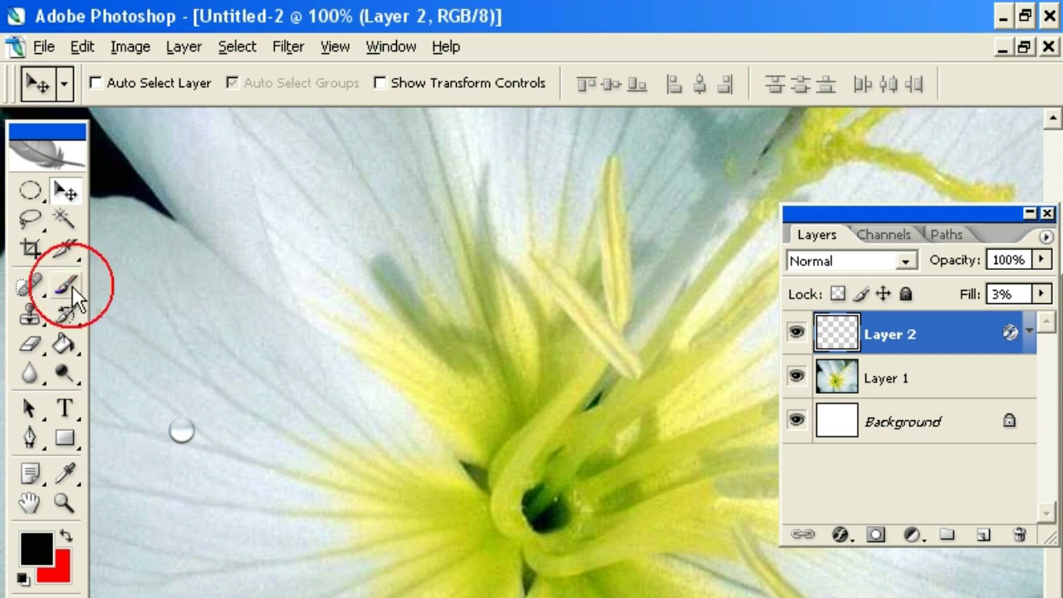
click(66, 286)
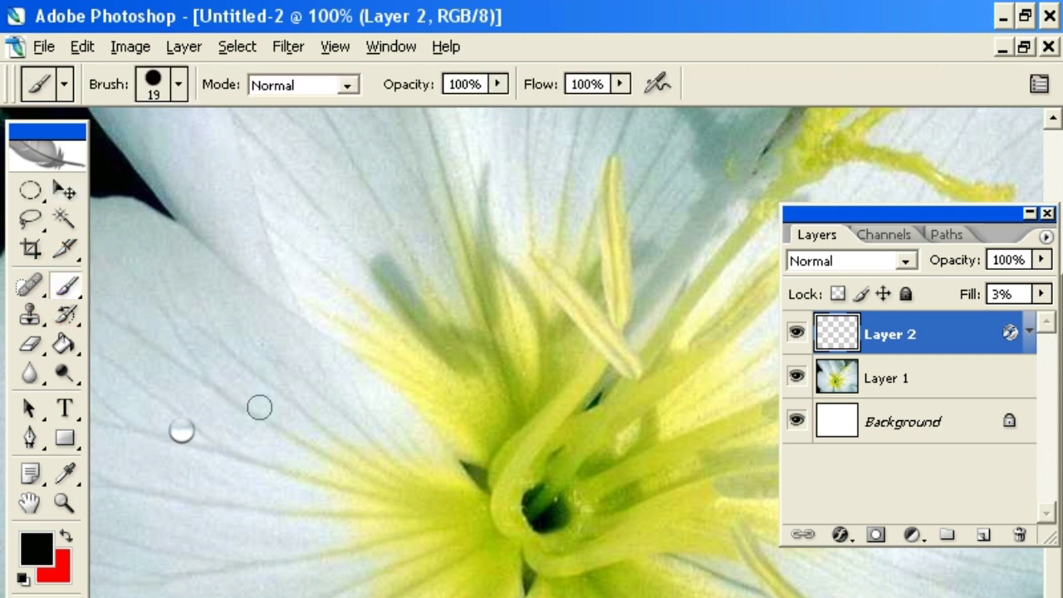
click(163, 293)
click(142, 390)
click(108, 497)
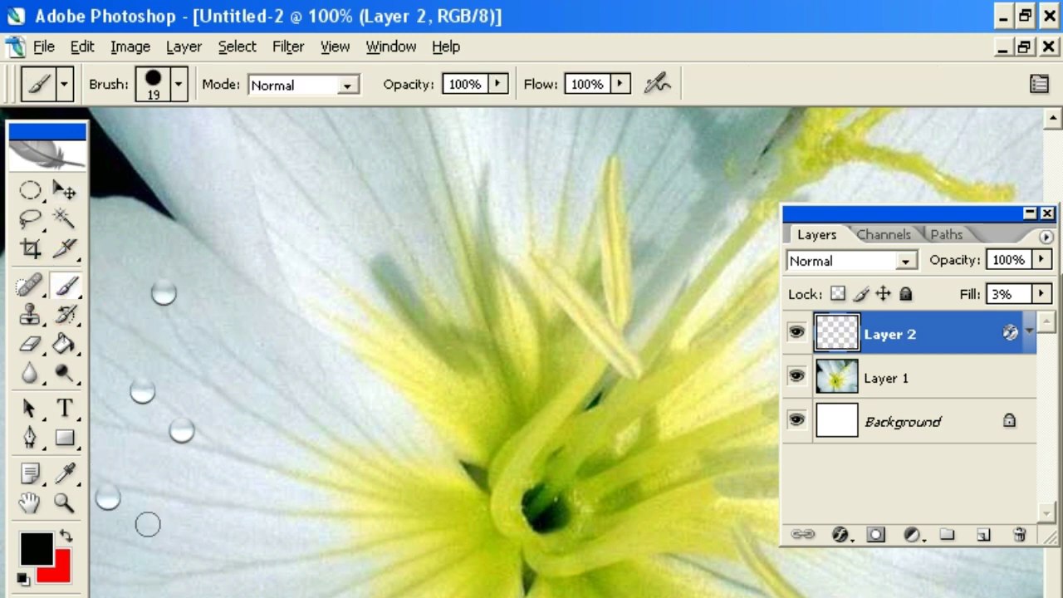
click(190, 571)
click(143, 592)
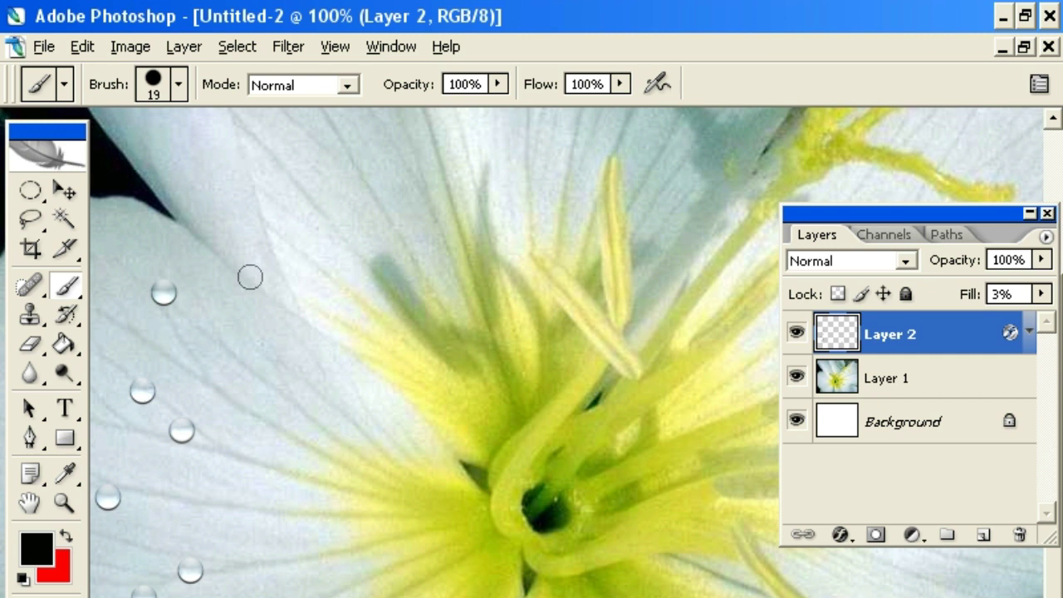
Step: Hand-letter R, a, dotted i and n in water-drop brush strokes across the flower's middle
drag(249, 278, 235, 431)
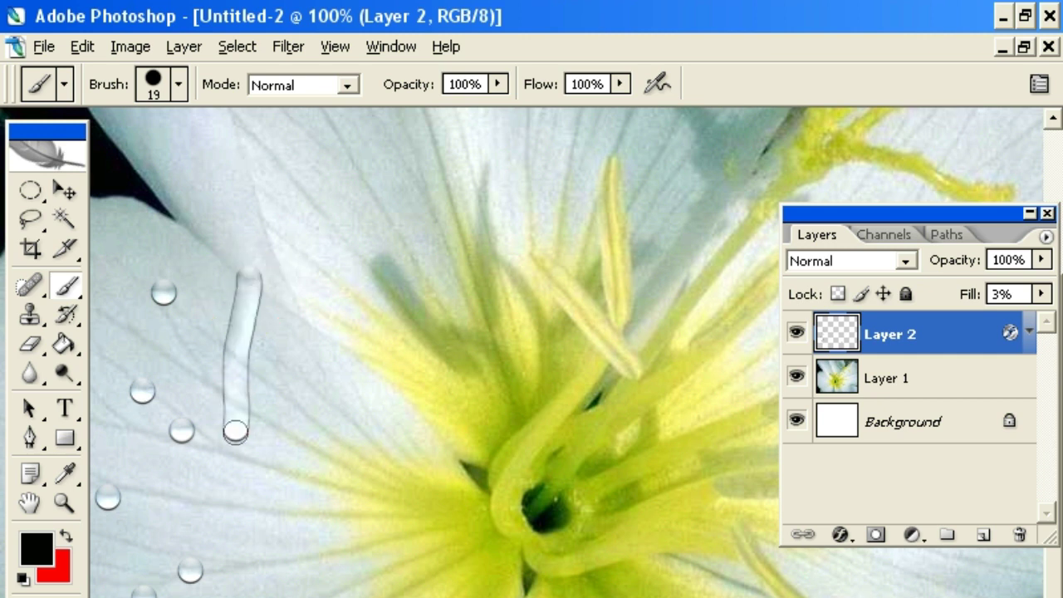
mouse_move(251, 274)
mouse_down()
mouse_move(266, 370)
mouse_move(341, 411)
mouse_up()
mouse_move(400, 353)
mouse_down()
mouse_move(393, 423)
mouse_move(415, 357)
mouse_move(439, 399)
mouse_move(472, 419)
mouse_up()
drag(520, 351, 536, 428)
click(509, 322)
drag(575, 345, 646, 455)
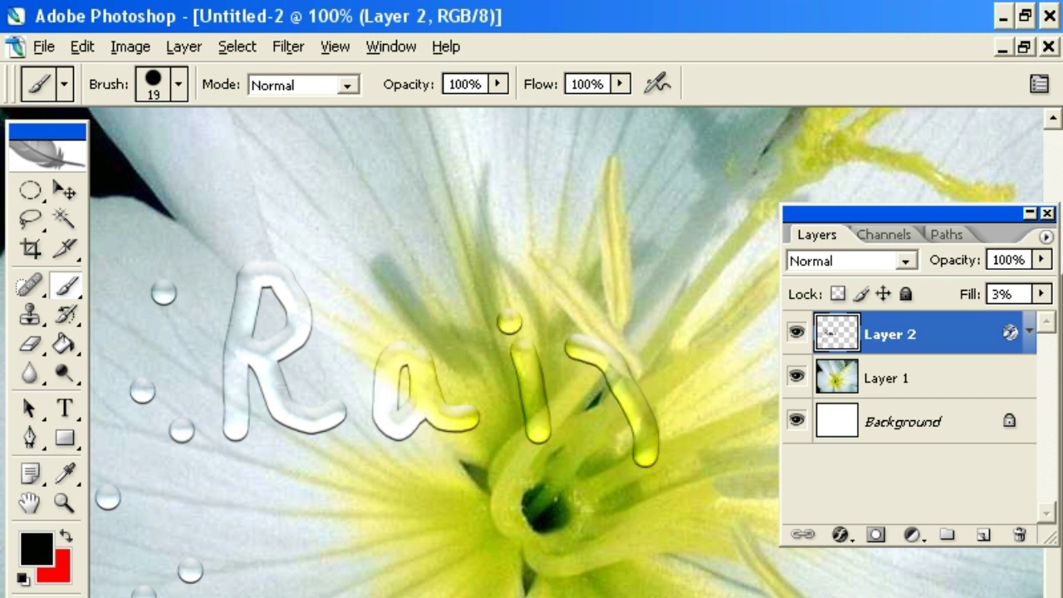
drag(623, 367, 747, 464)
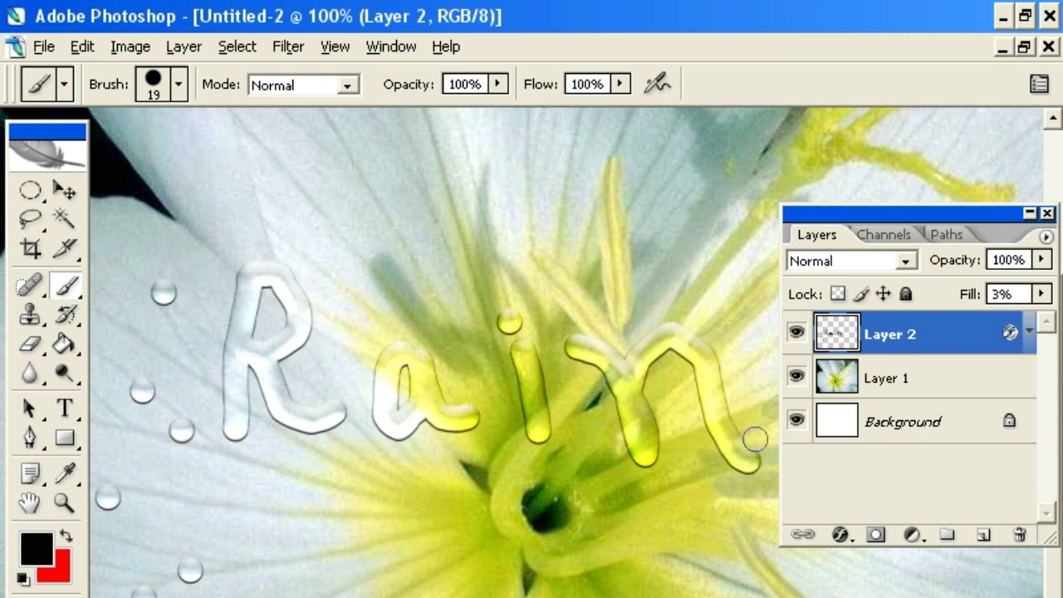